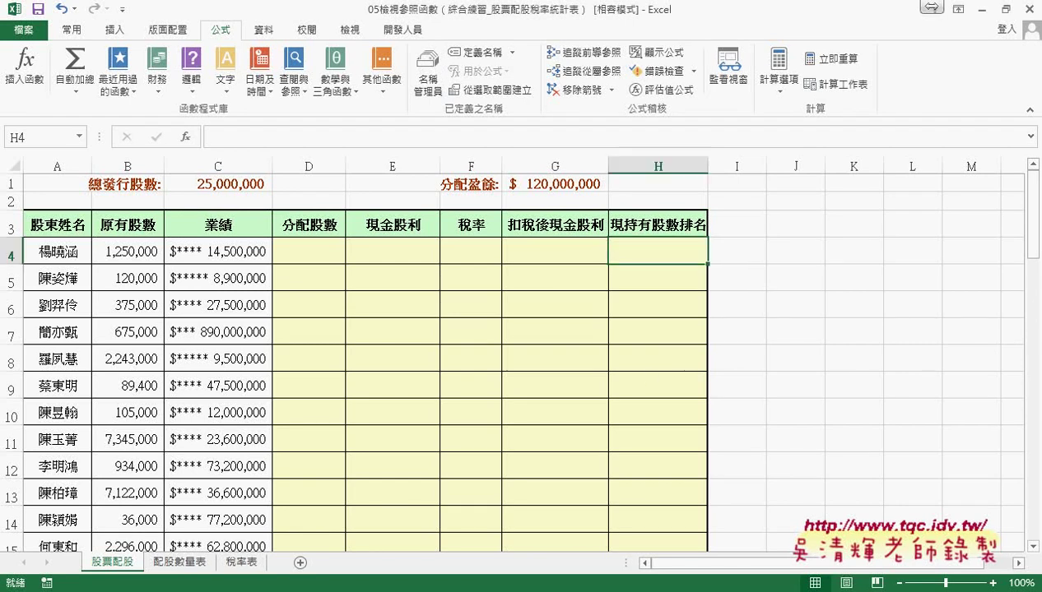
Glance at the exercise instructions workbook, then return to the dividend sheet
mouse_move(132, 589)
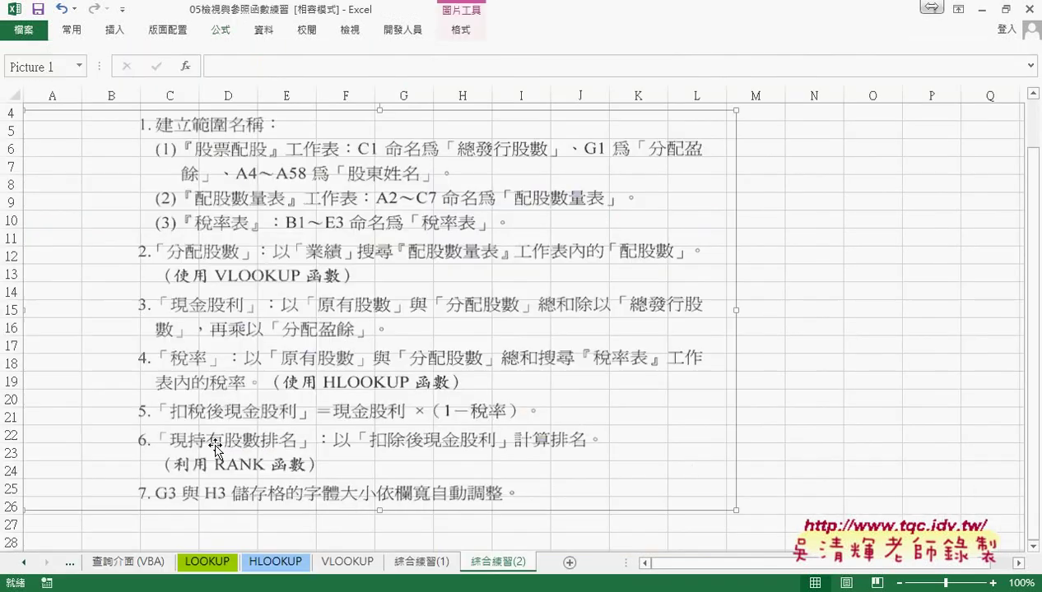
left_click(132, 494)
left_click(972, 12)
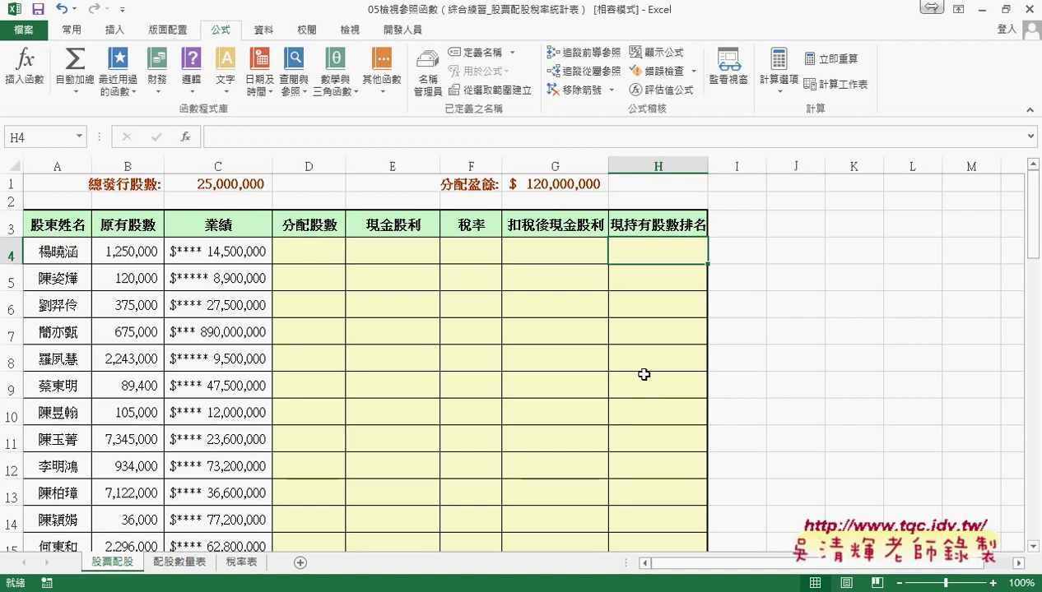
Name cell C1, the total issued shares, 總發行股數
left_click(212, 181)
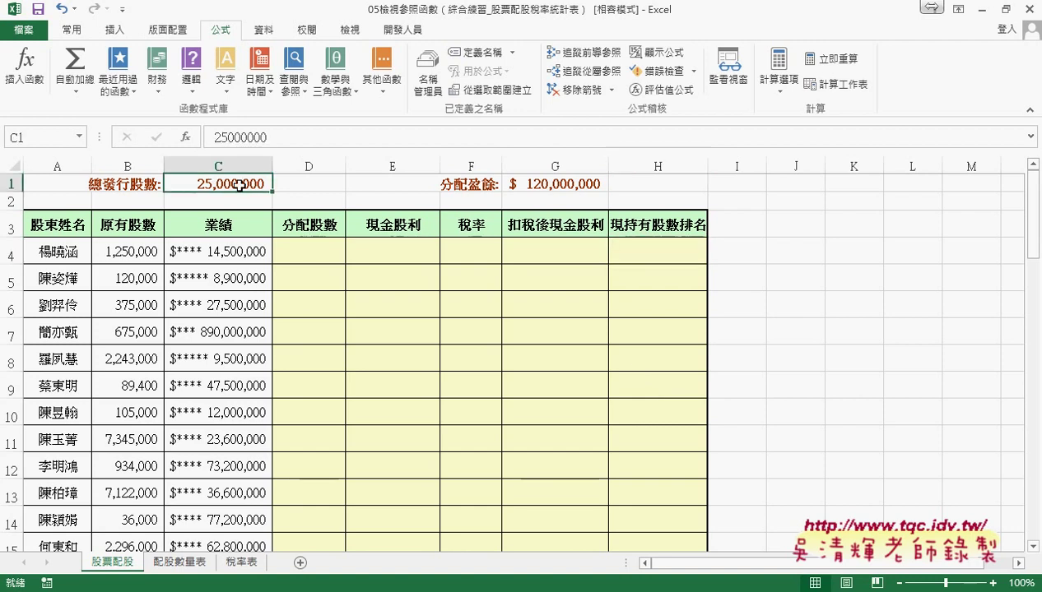
left_click(479, 52)
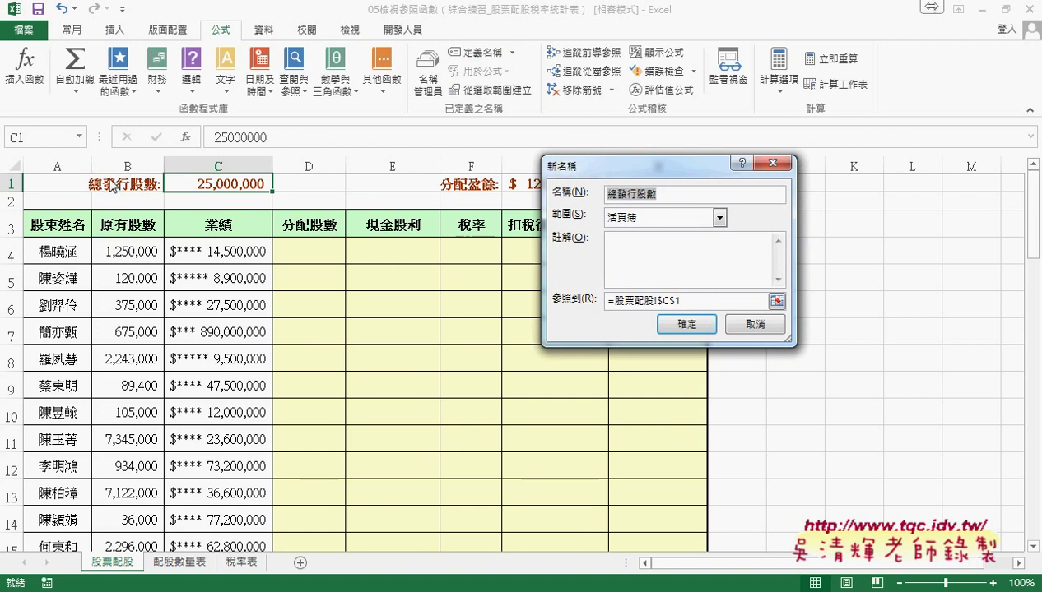
left_click(668, 321)
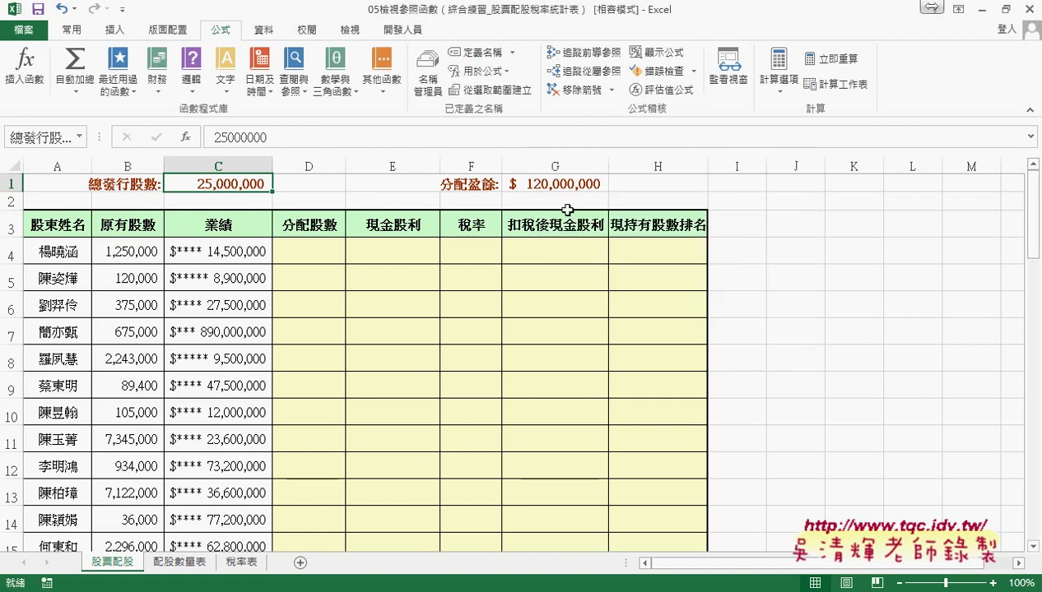
Name cell G1, the distributable earnings, 分配盈餘
left_click(553, 186)
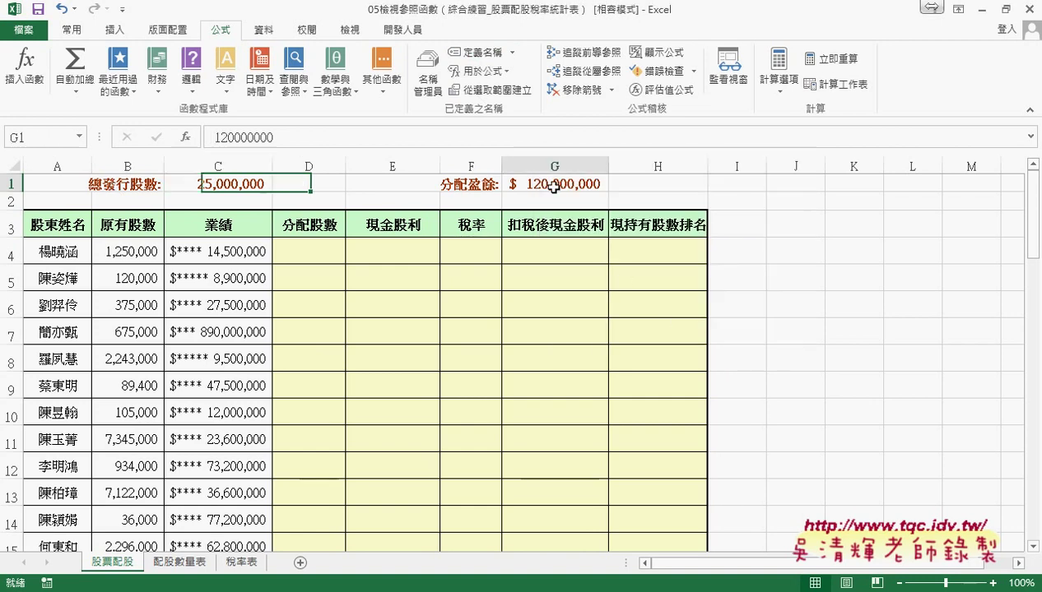
left_click(480, 52)
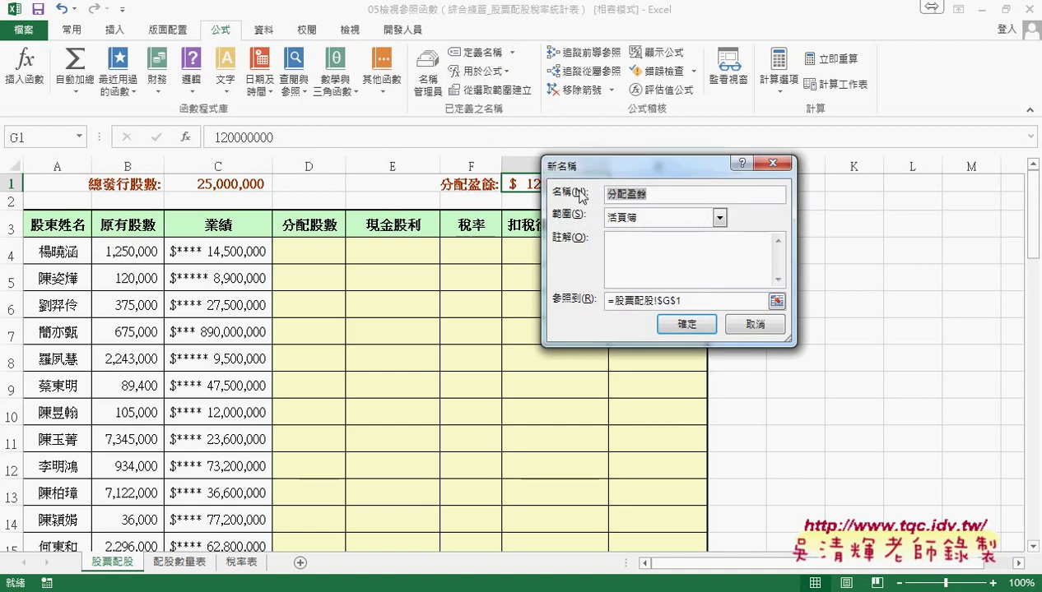
left_click(685, 324)
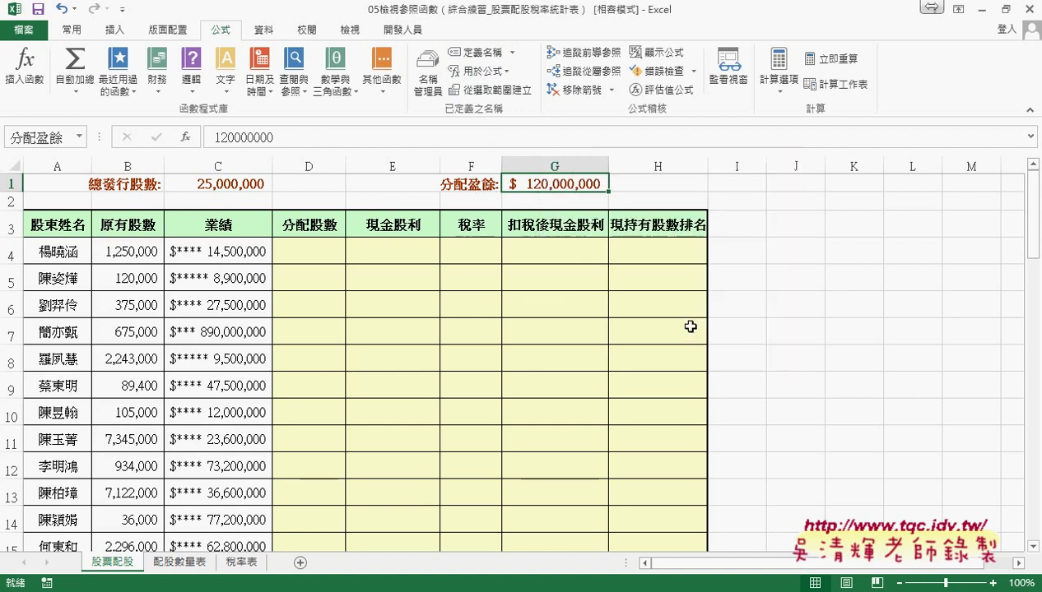
left_click(51, 227)
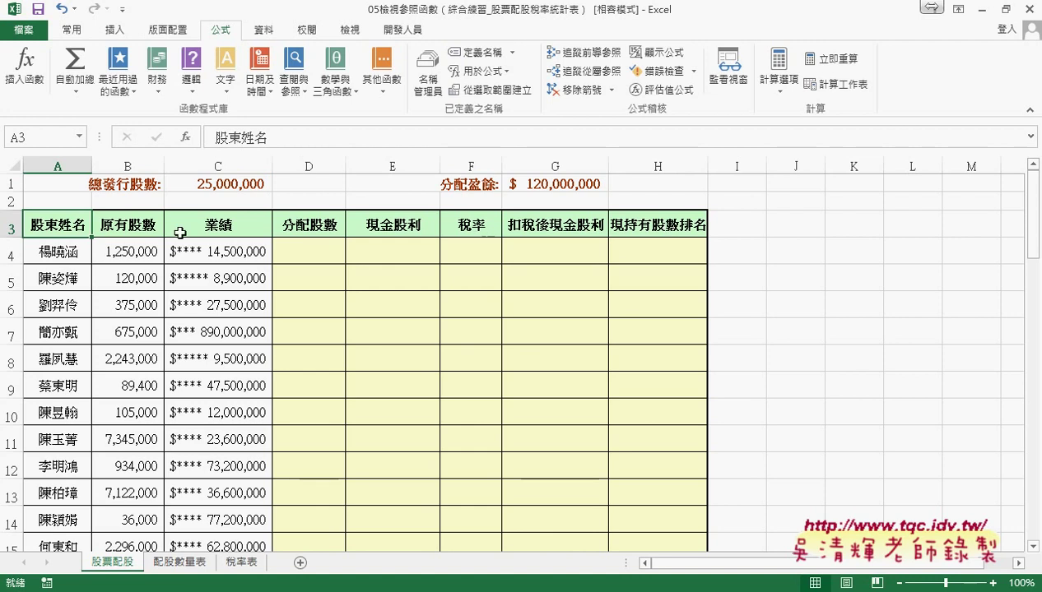
Select the whole A3:H58 table and create column names from its top row only
key("ctrl+shift+Right")
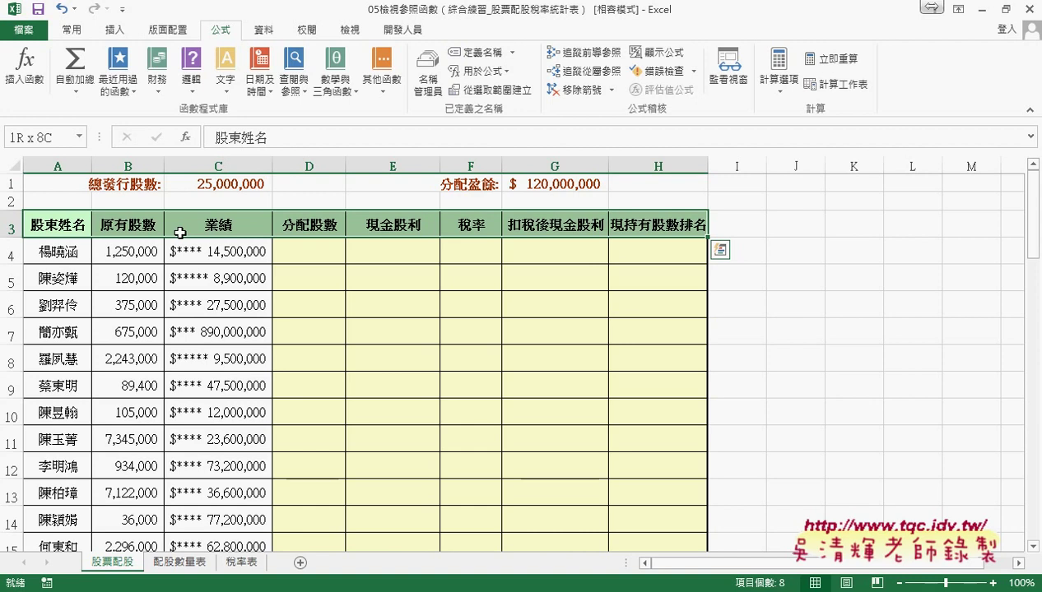
key("ctrl+shift+Down")
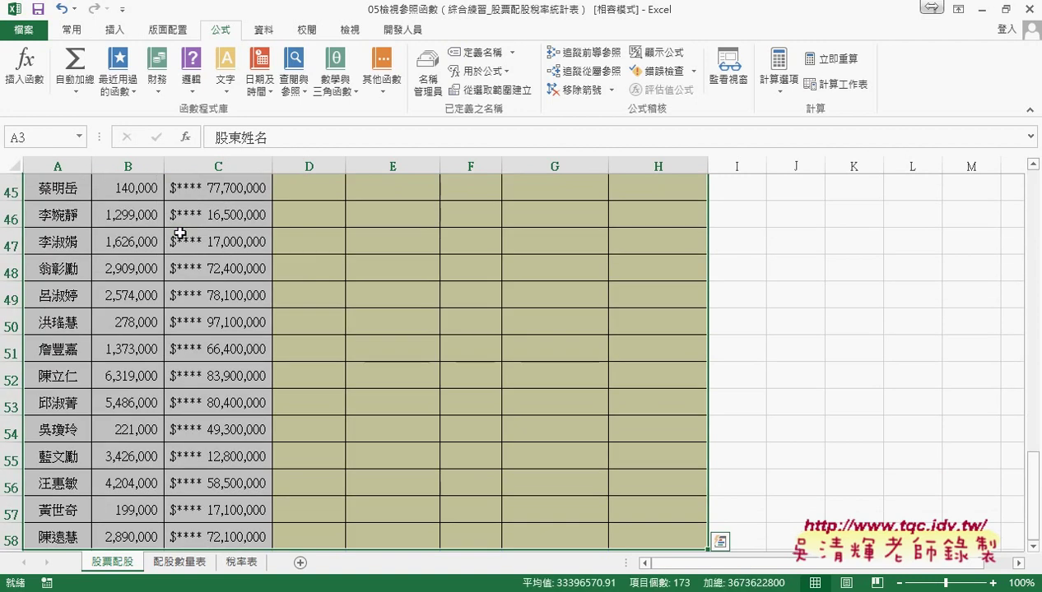
scroll(179, 235, "up", 6)
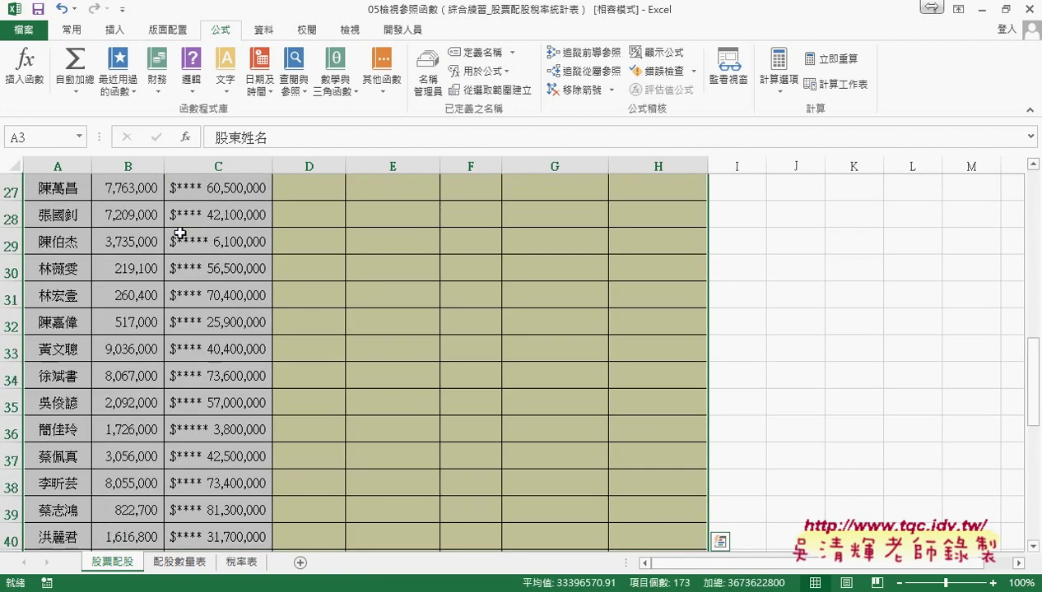
scroll(180, 235, "up", 6)
scroll(180, 234, "up", 3)
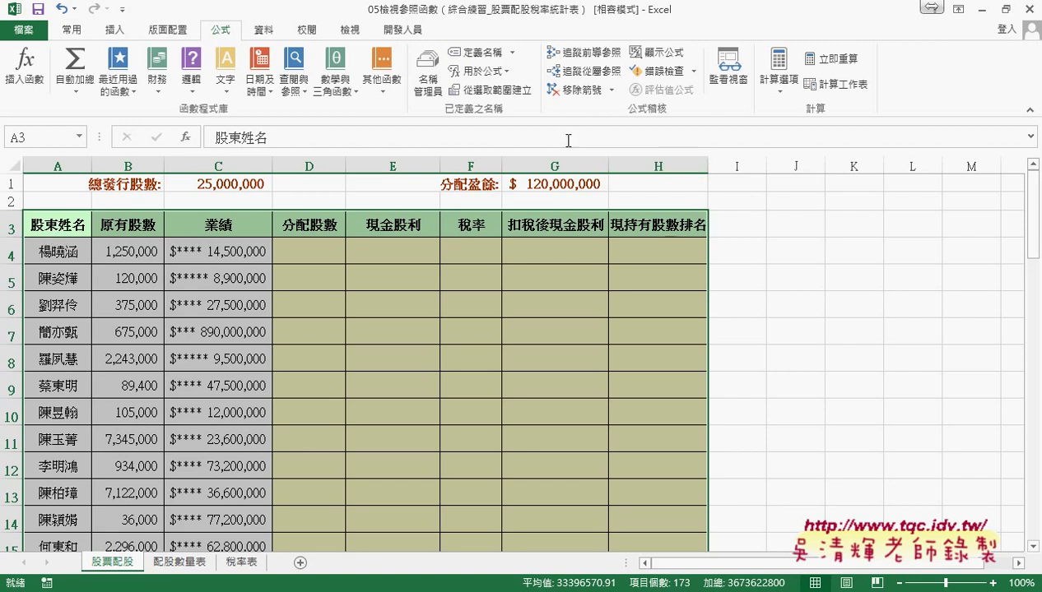
left_click(493, 95)
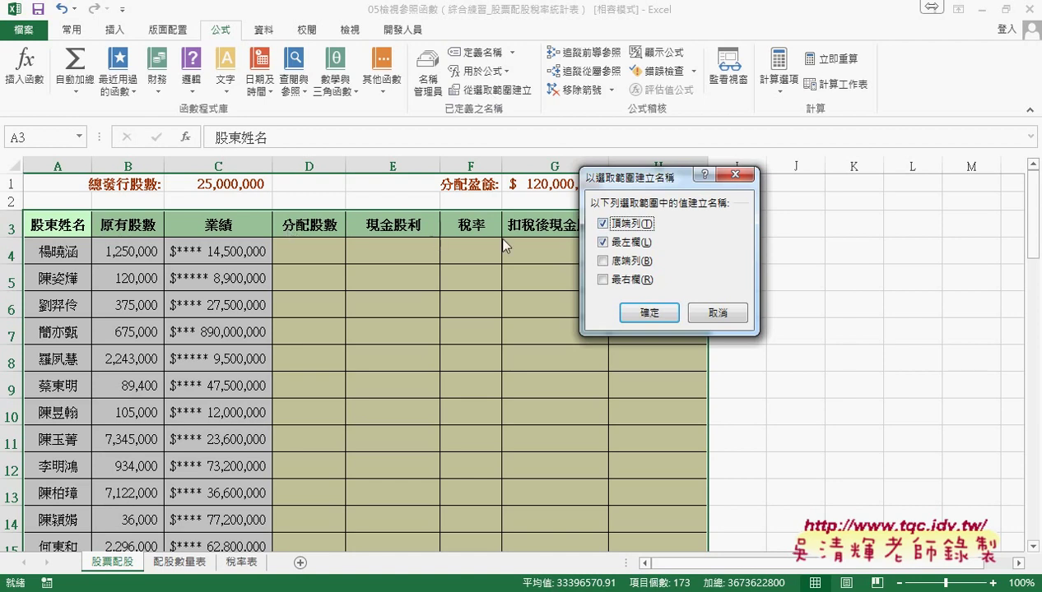
left_click(604, 244)
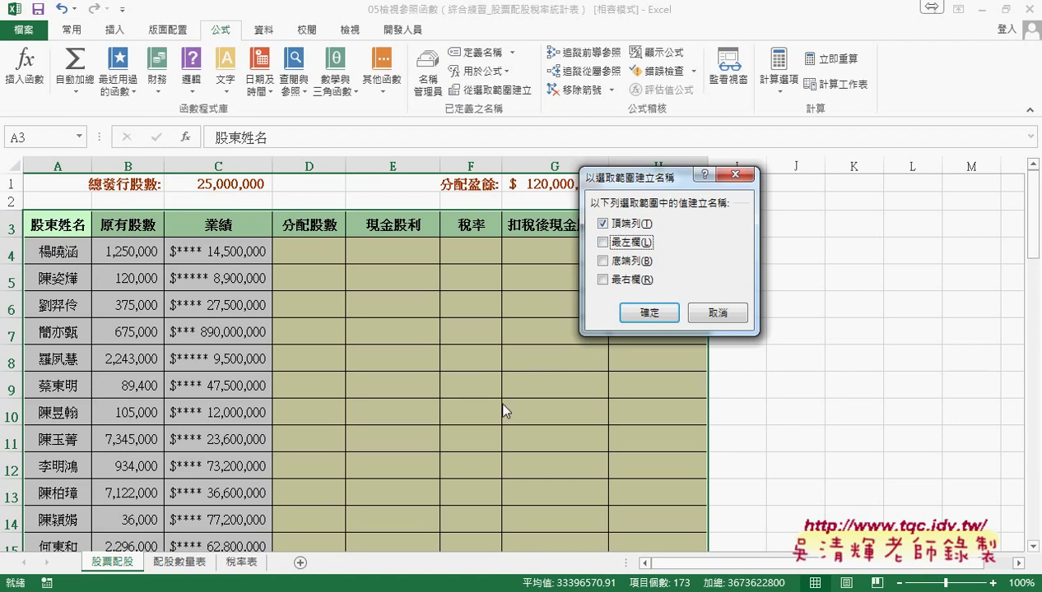
left_click(649, 314)
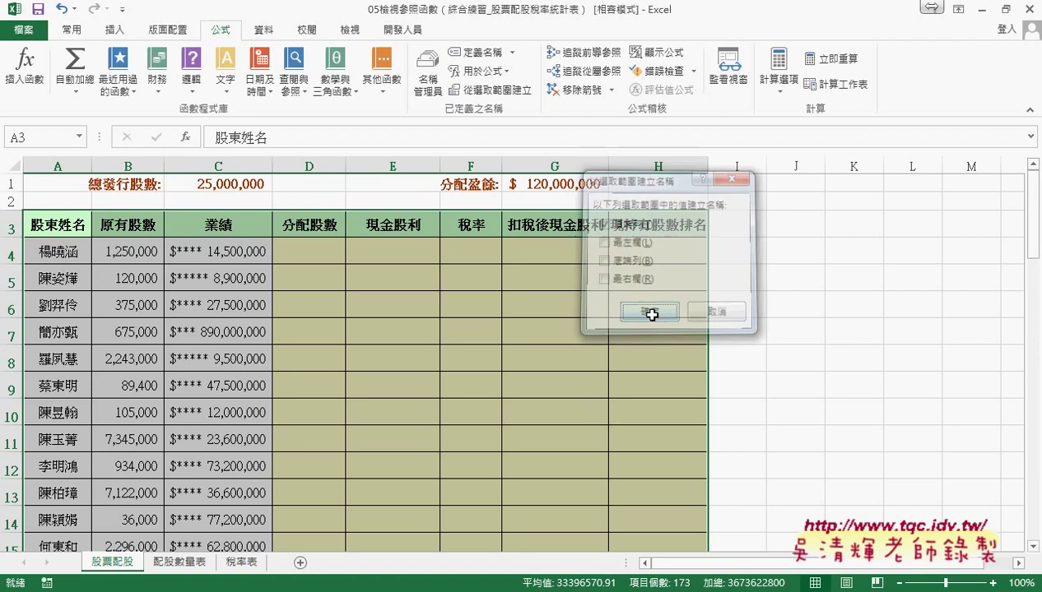
left_click(428, 83)
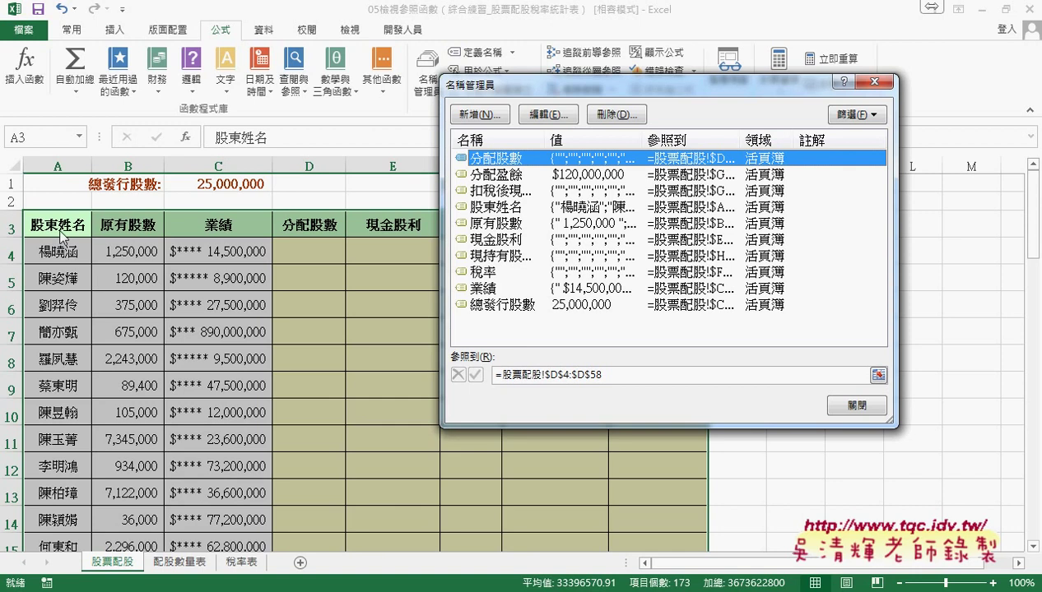
left_click(501, 207)
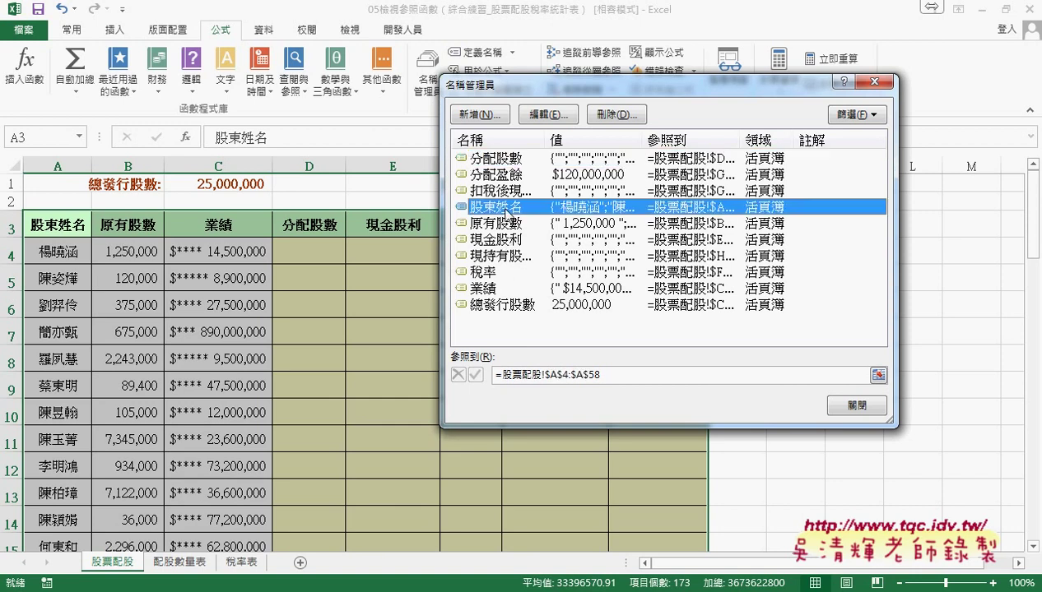
left_click(615, 377)
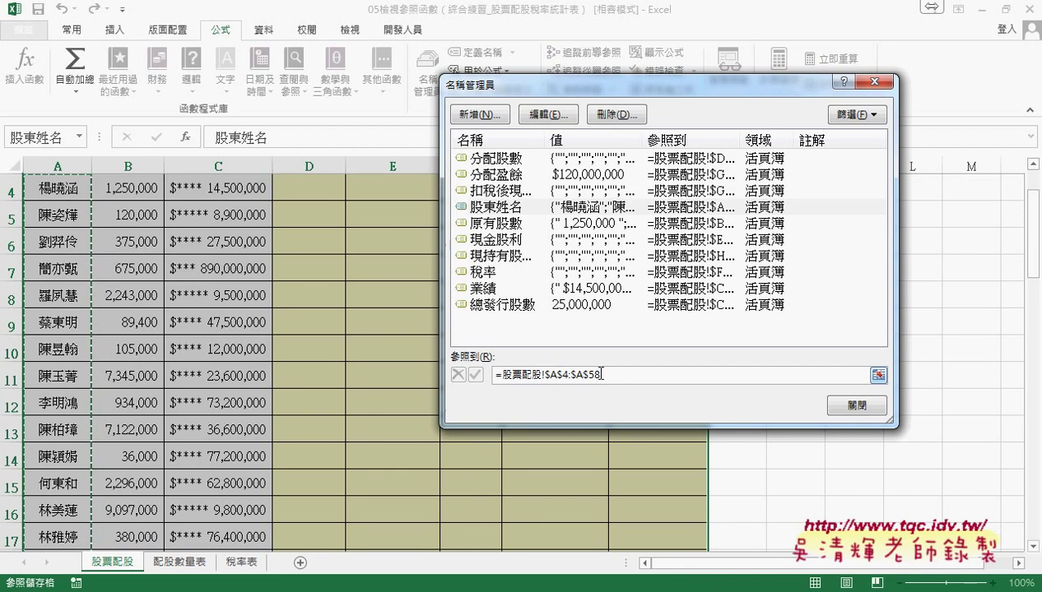
scroll(216, 273, "up", 1)
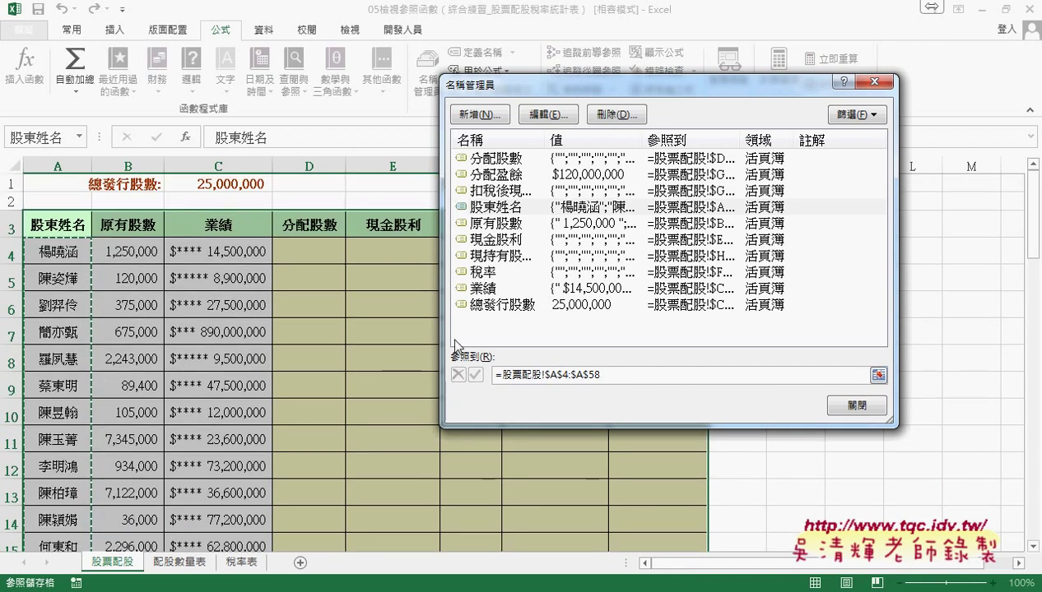
scroll(115, 402, "down", 6)
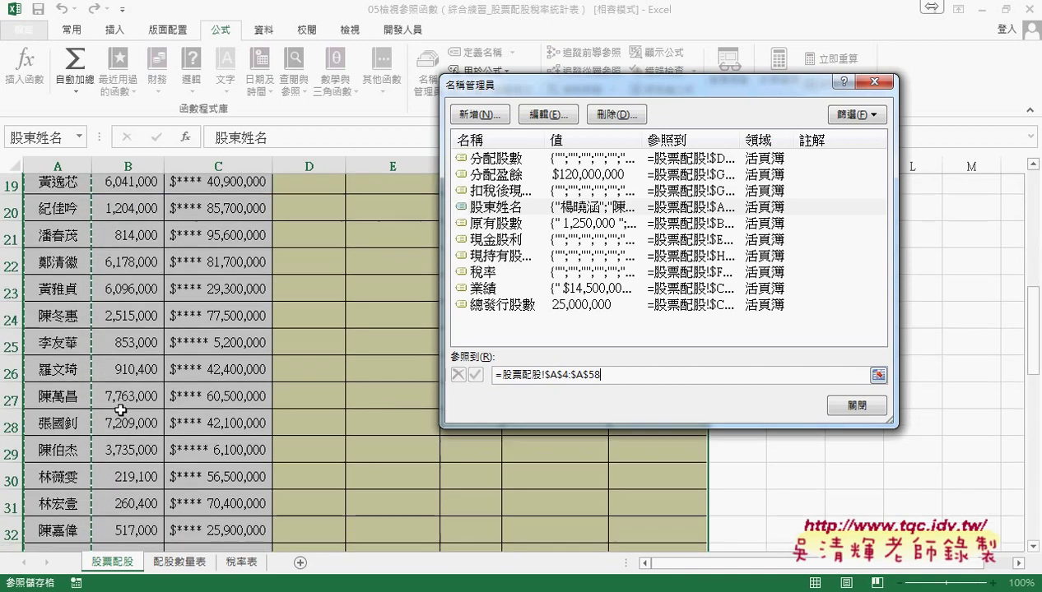
scroll(115, 403, "down", 6)
scroll(120, 410, "down", 6)
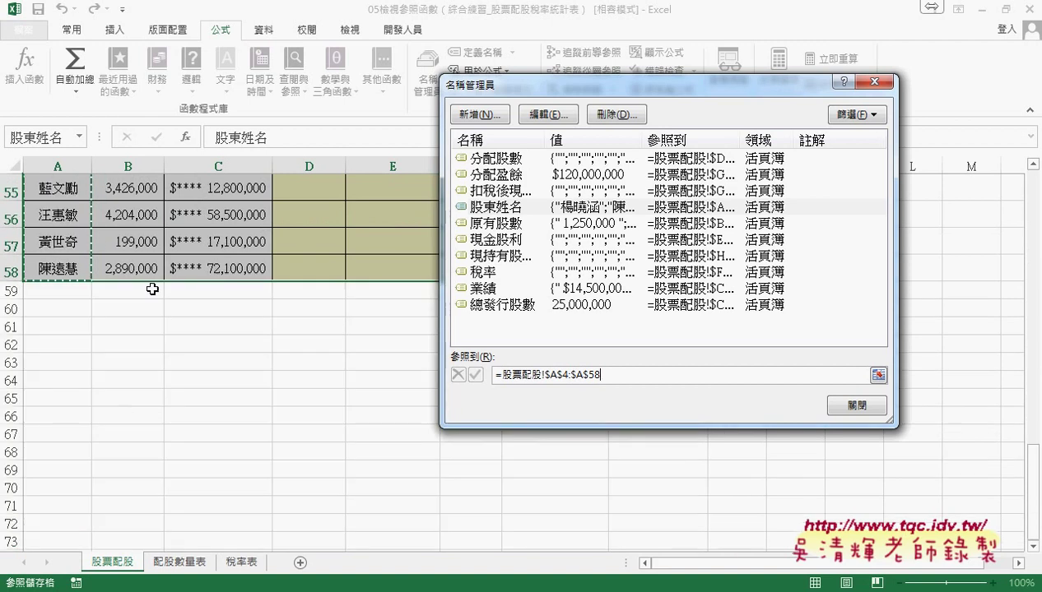
scroll(214, 340, "up", 3)
scroll(209, 344, "up", 10)
scroll(210, 344, "up", 4)
scroll(210, 343, "up", 1)
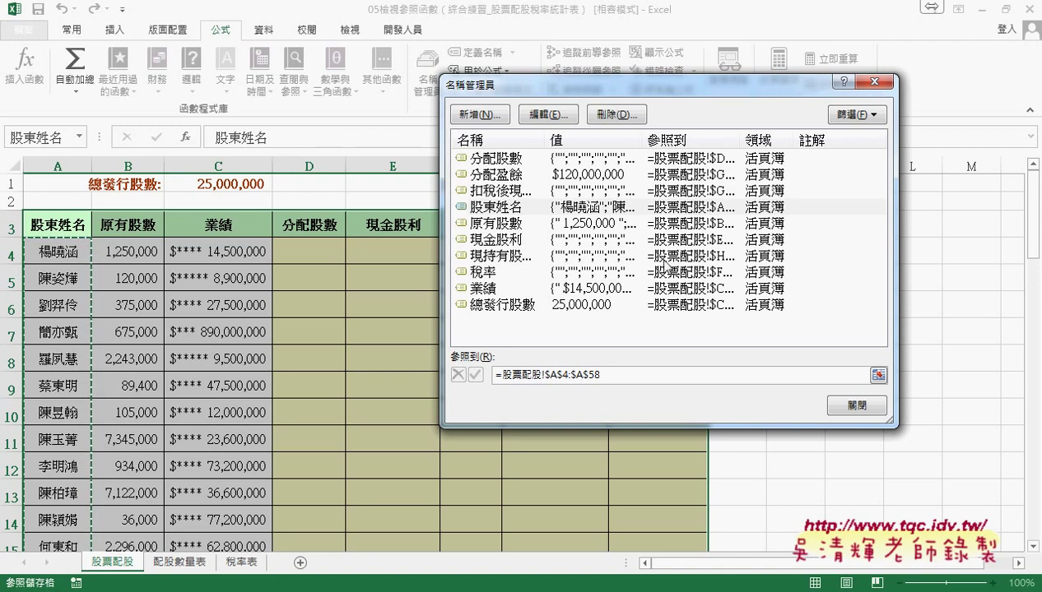
left_click(856, 408)
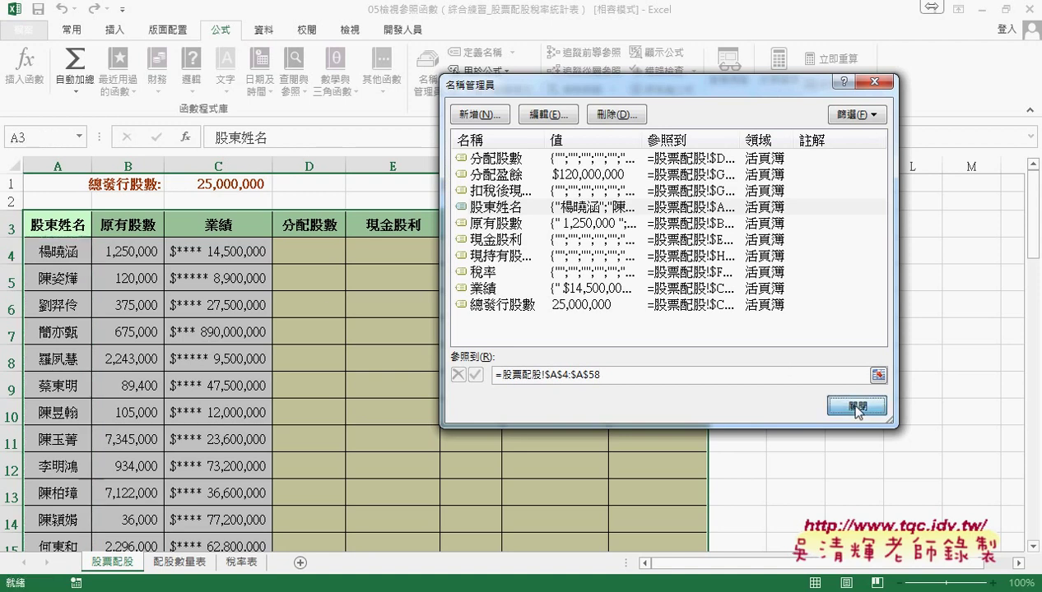
On the 配股數量表 sheet, select A2:C7 and name it 配股數量表 in the Name Box
left_click(181, 563)
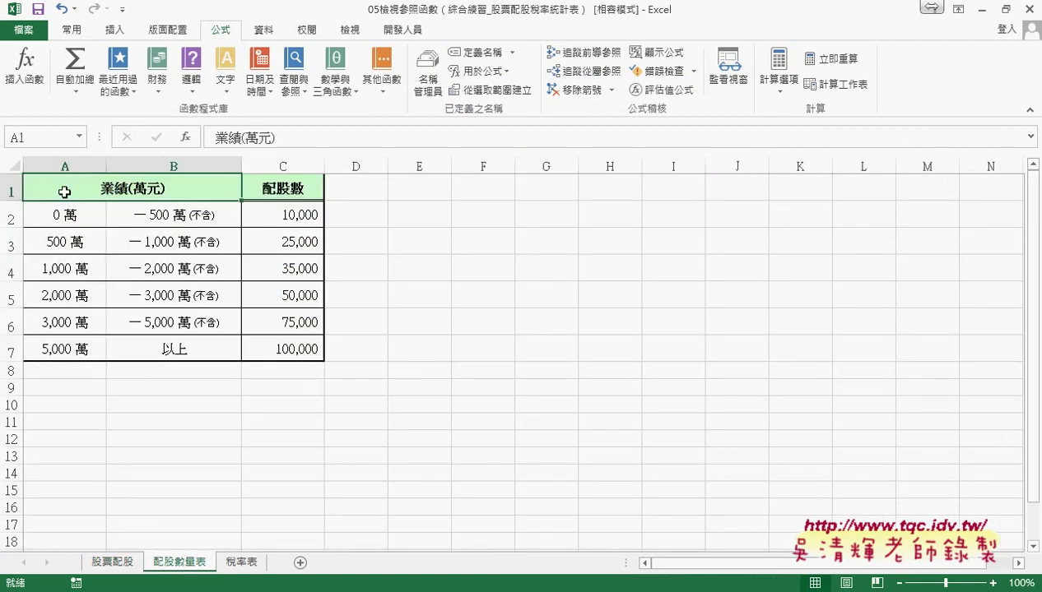
left_click_drag(63, 191, 274, 189)
left_click_drag(62, 212, 269, 351)
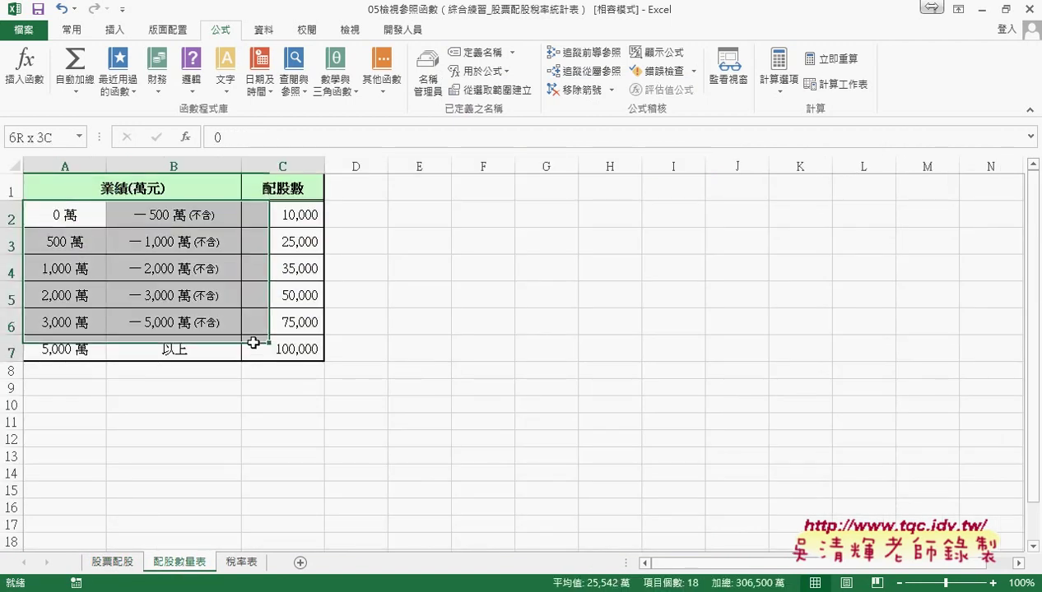
double_click(181, 563)
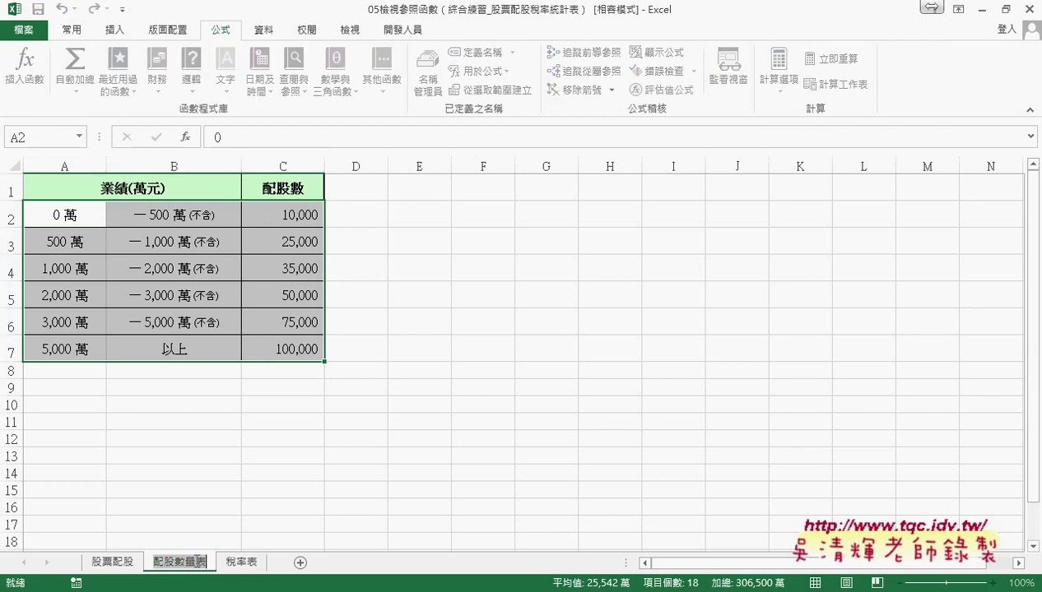
left_click(171, 403)
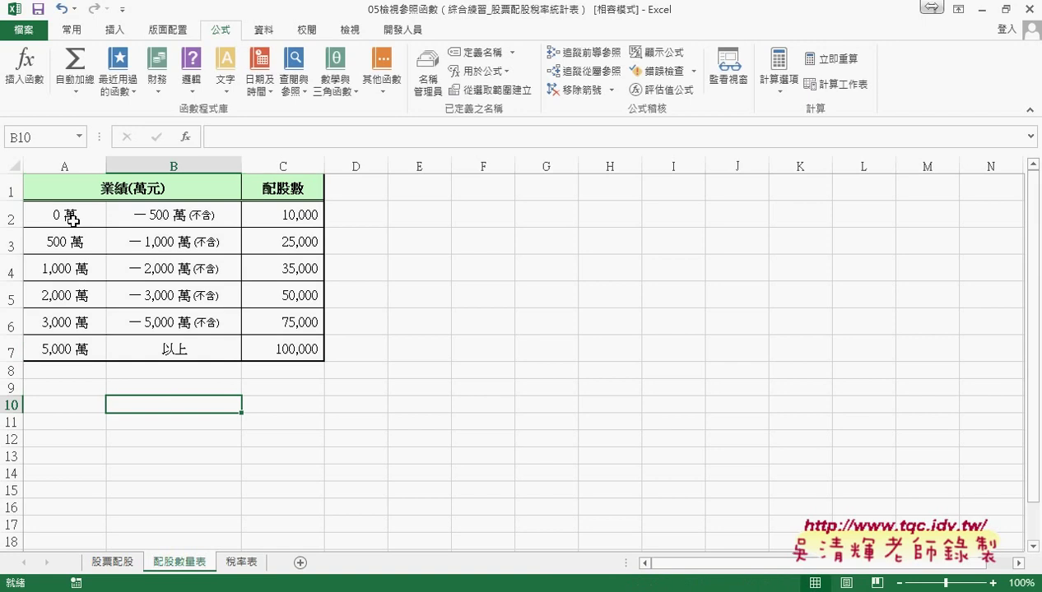
left_click_drag(73, 220, 264, 352)
left_click(38, 134)
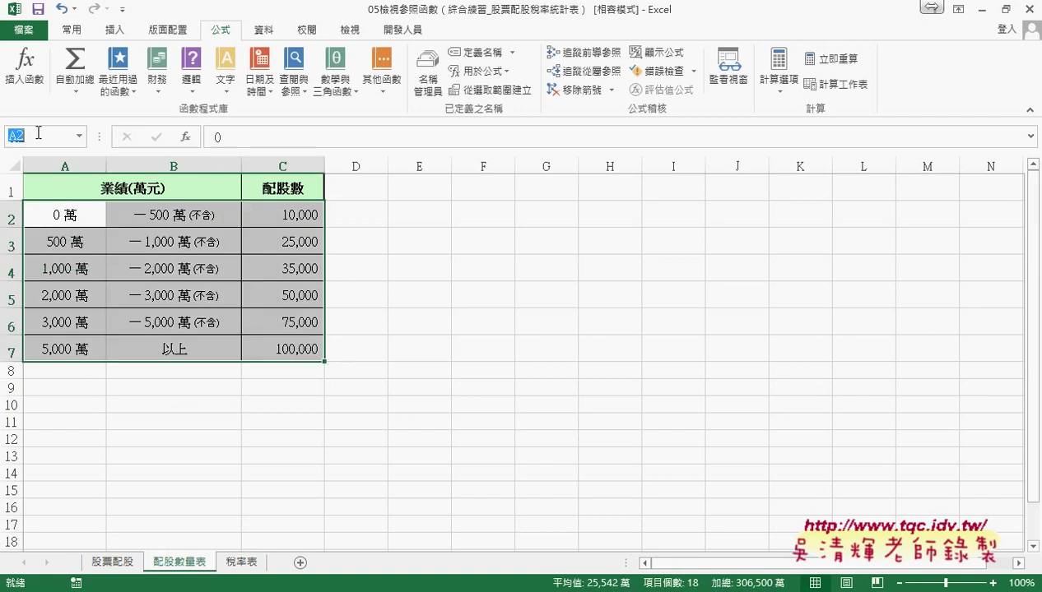
type("配股數量表")
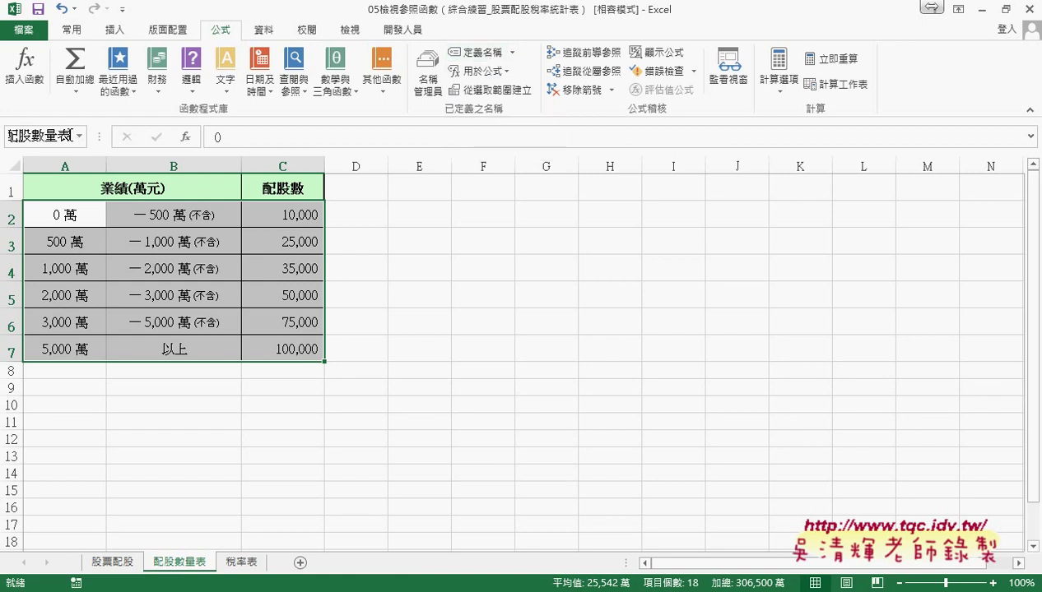
key("Return")
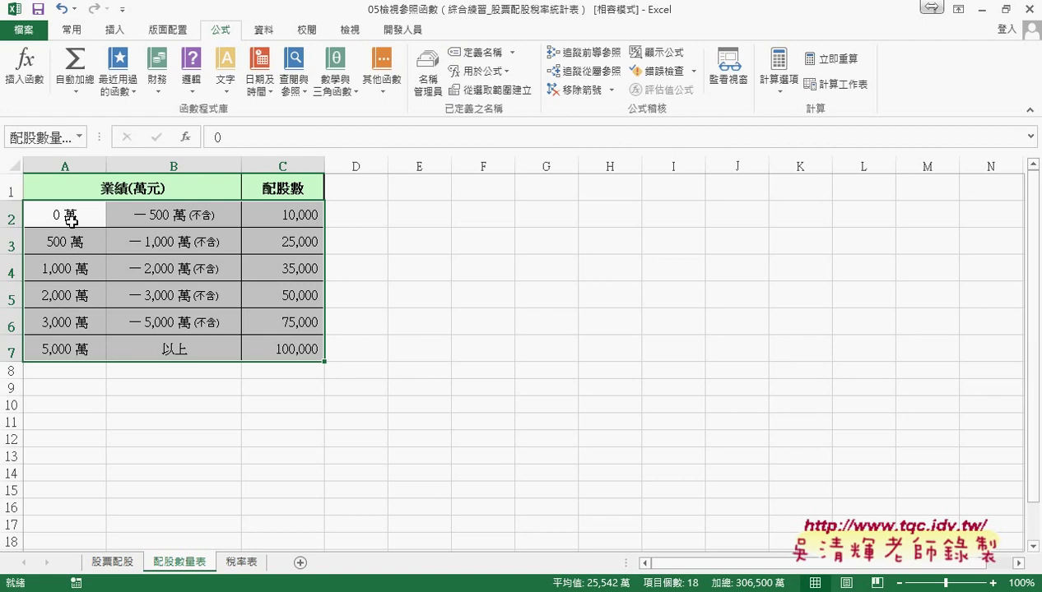
On the 稅率表 sheet, select B1:E3 and name it 稅率表 in the Name Box
left_click(248, 564)
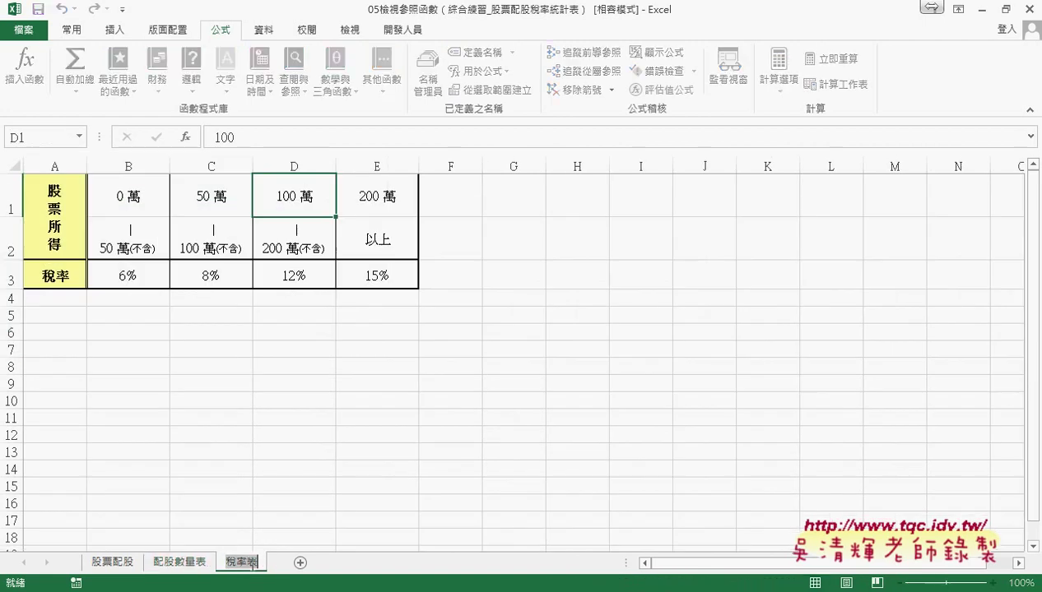
left_click(236, 386)
mouse_move(121, 195)
left_mouse_down()
mouse_move(192, 232)
mouse_move(405, 284)
left_mouse_up()
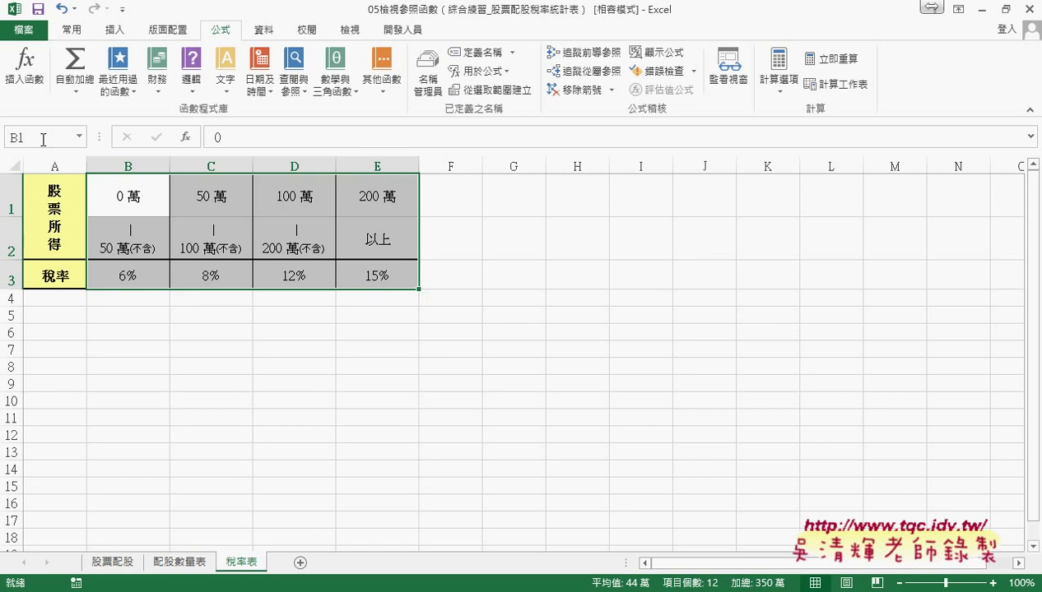
left_click(43, 139)
type("稅率表")
key("Return")
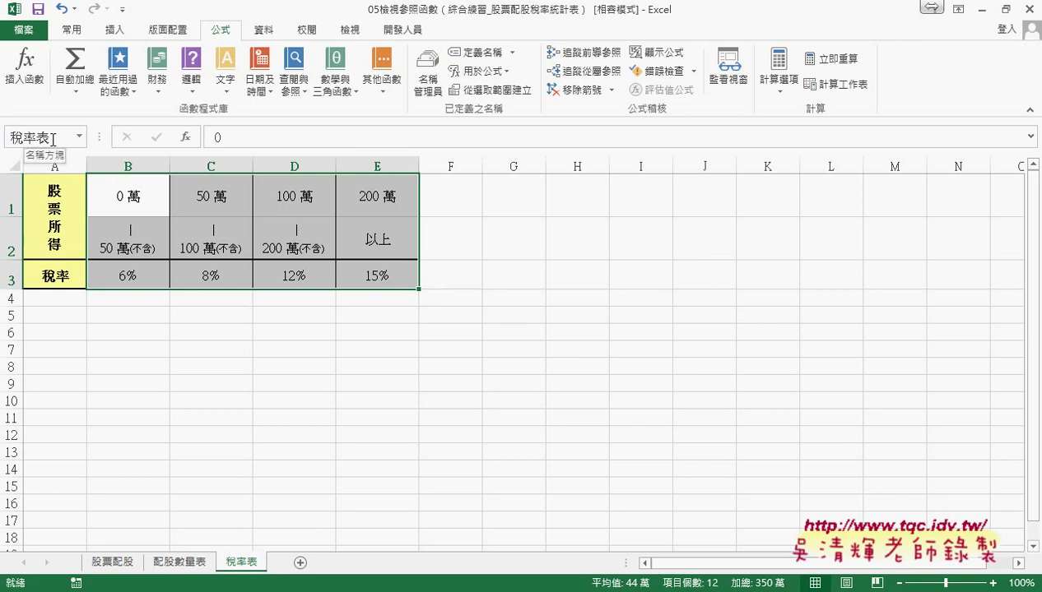
Compare the 配股數量表 header row A1:C1 with the 稅率表 row labels A1:A3
left_click(186, 563)
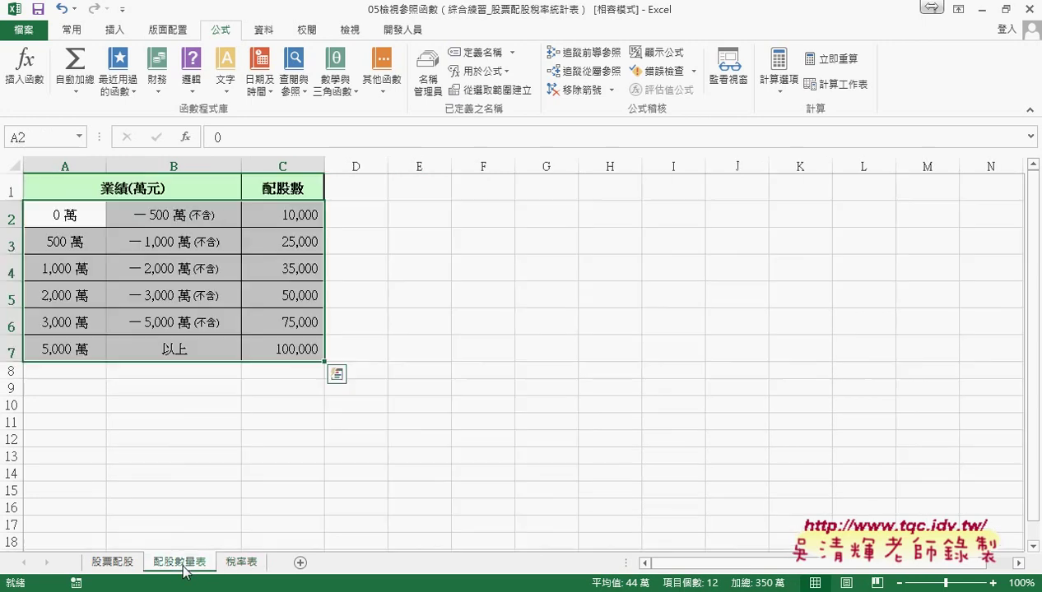
left_click_drag(65, 184, 290, 177)
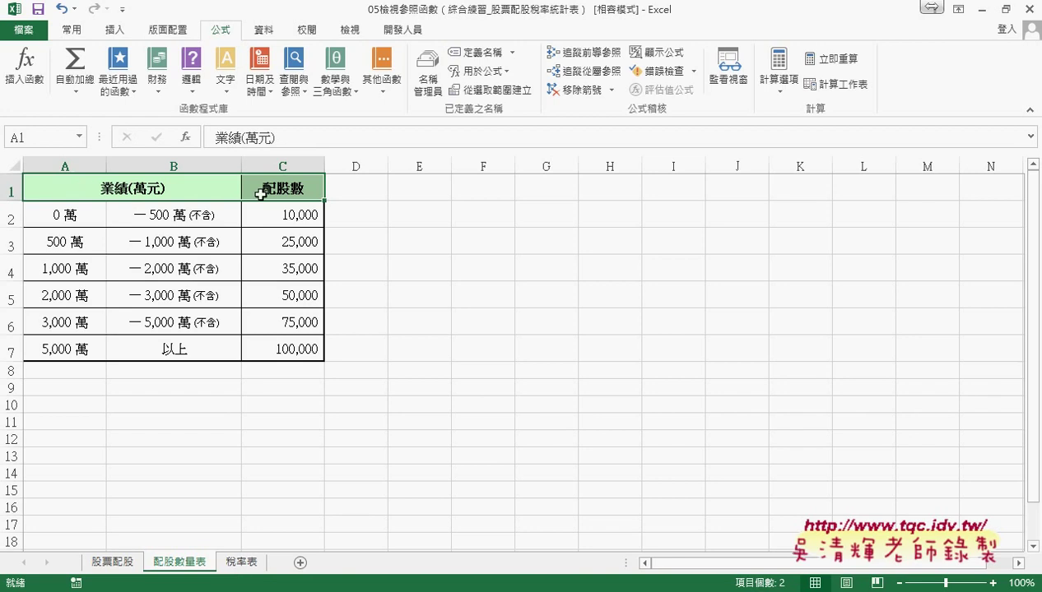
left_click(243, 562)
left_click_drag(60, 209, 51, 275)
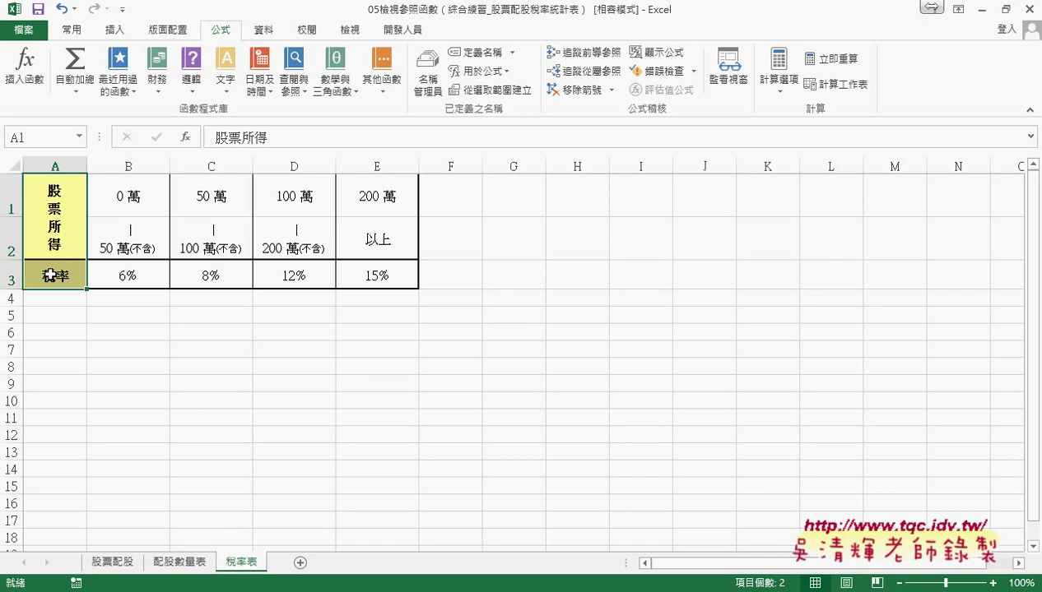
left_click_drag(362, 202, 82, 275)
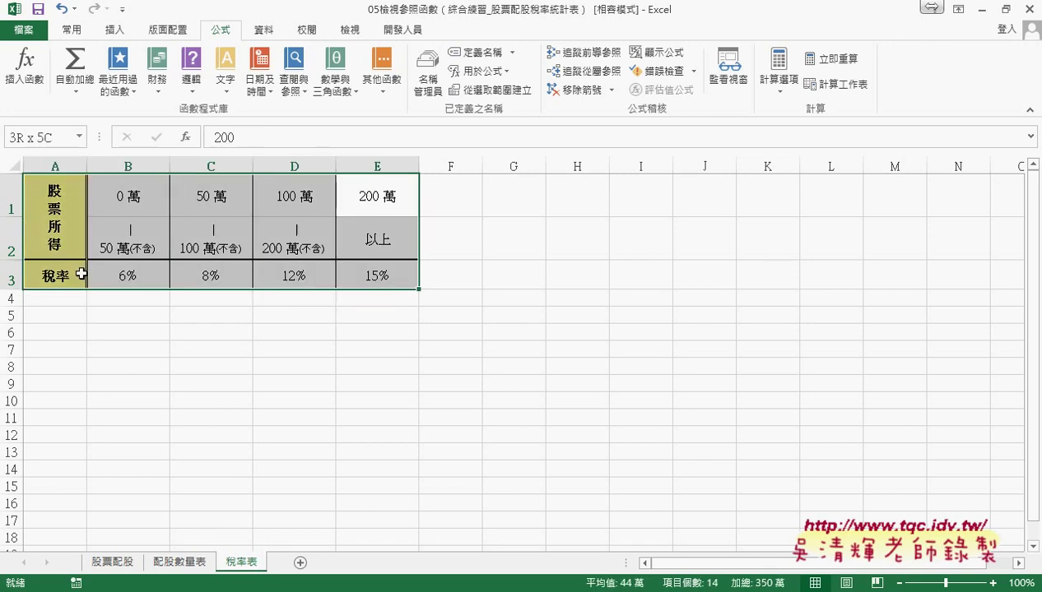
right_click(152, 220)
left_click(218, 251)
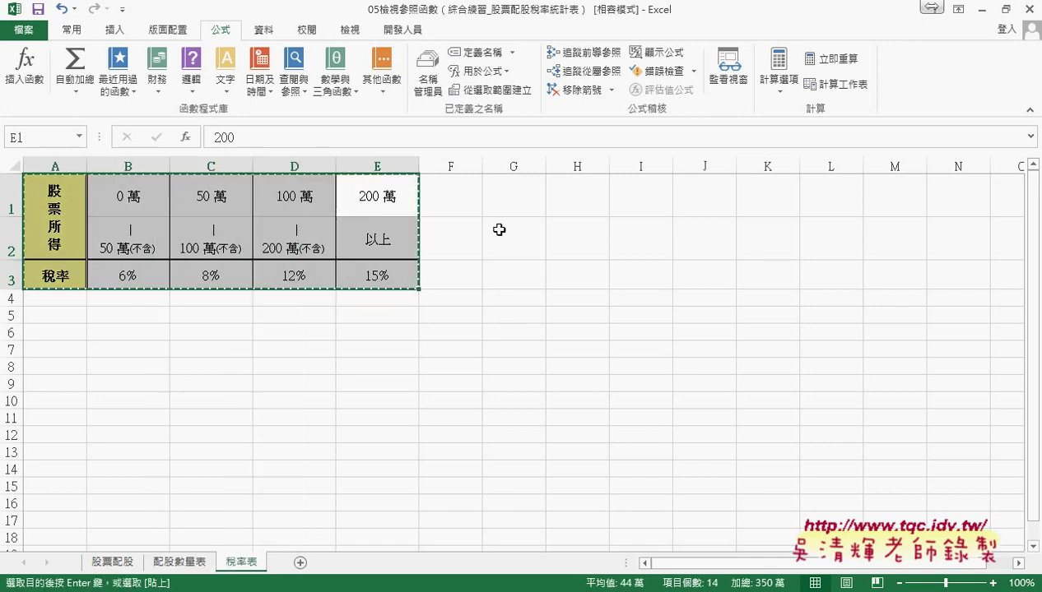
left_click(509, 195)
right_click(531, 198)
left_click(613, 267)
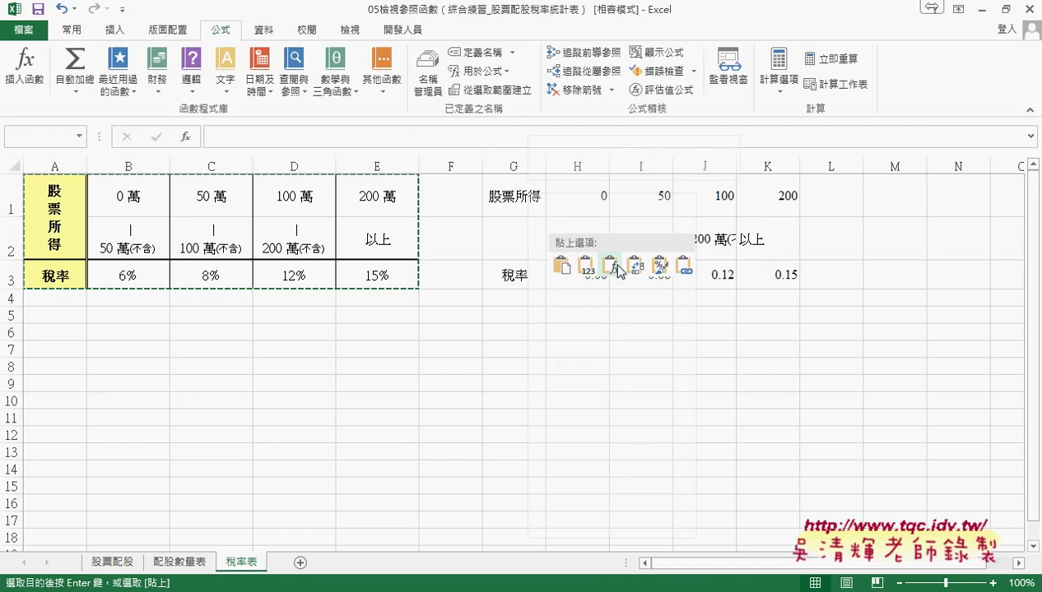
mouse_move(632, 290)
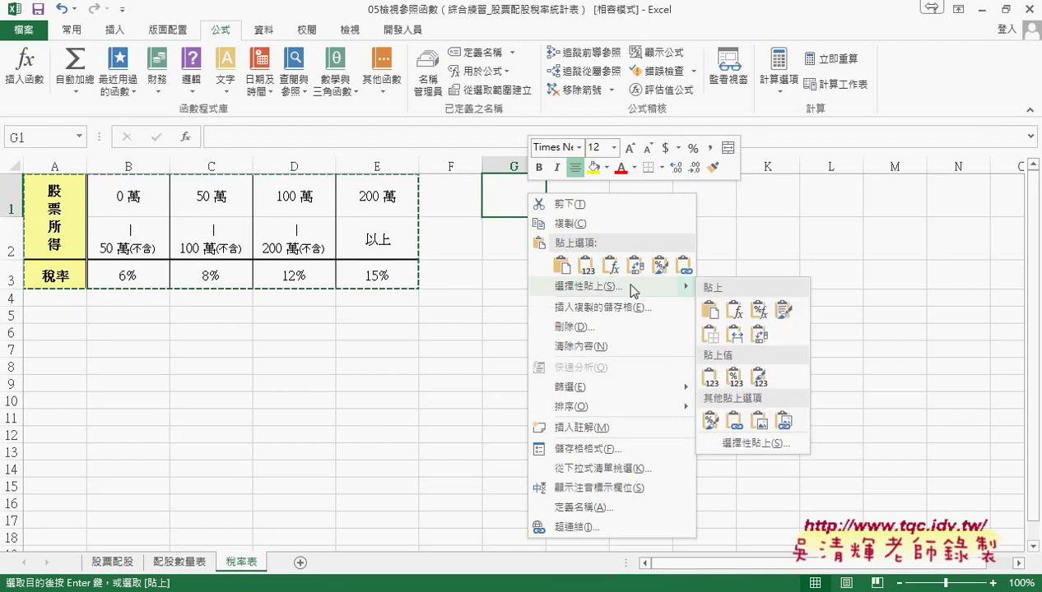
left_click(751, 443)
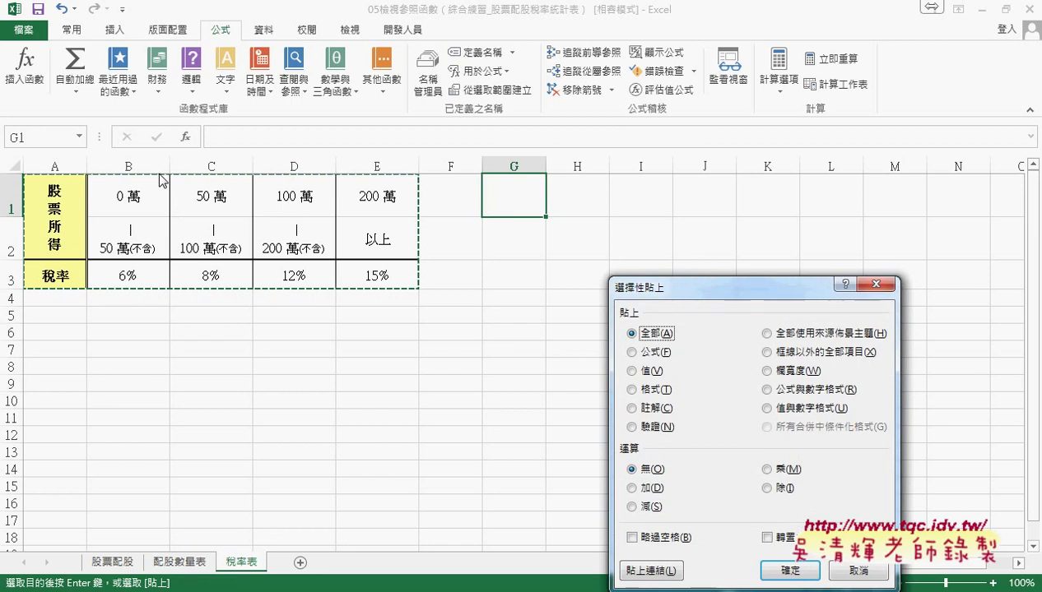
left_click(780, 538)
left_click(790, 571)
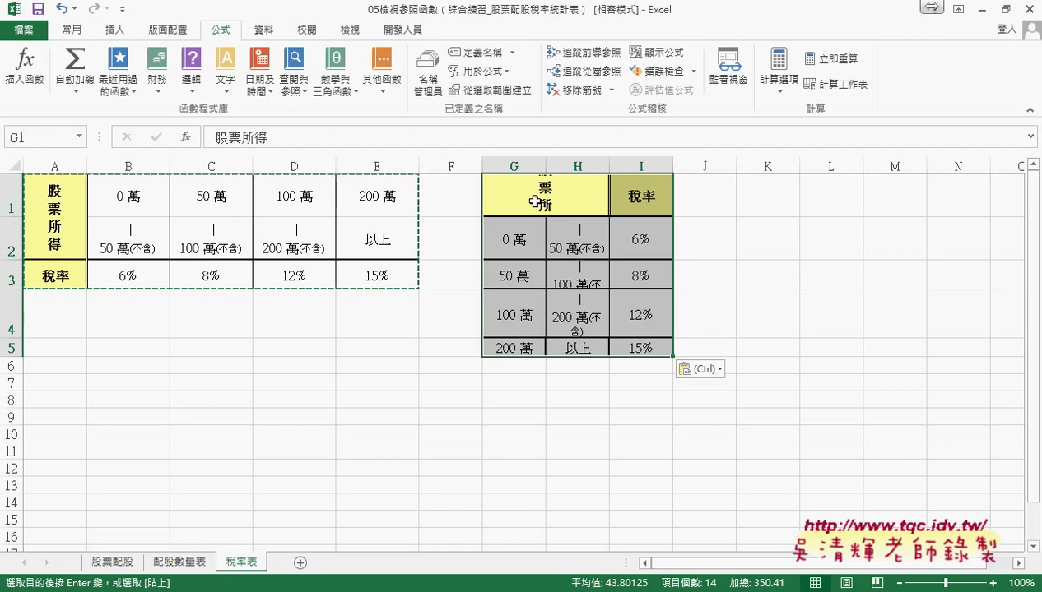
left_click_drag(527, 198, 664, 352)
key("Delete")
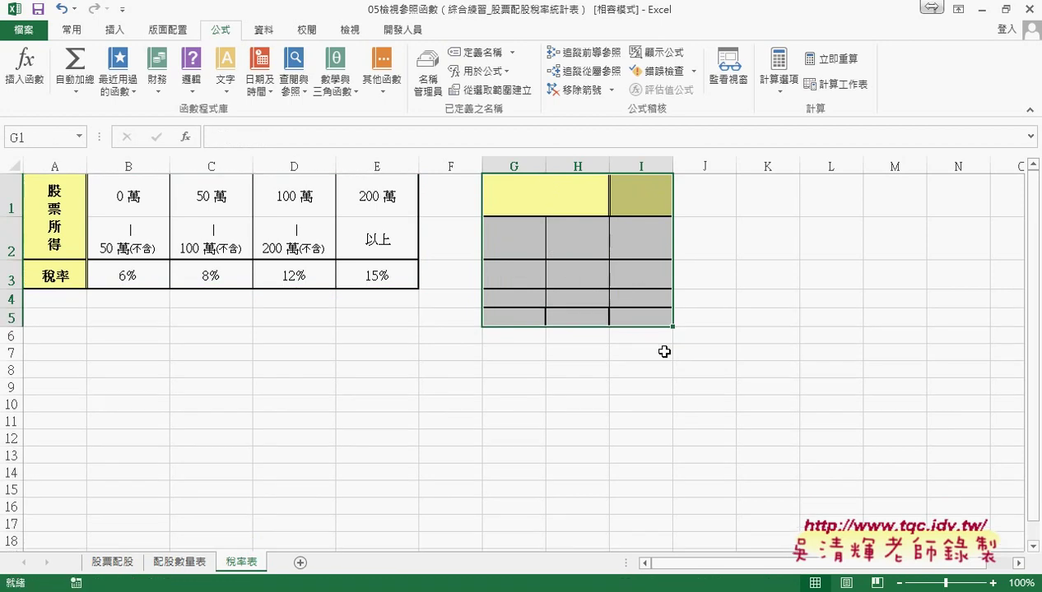
key("ctrl+z")
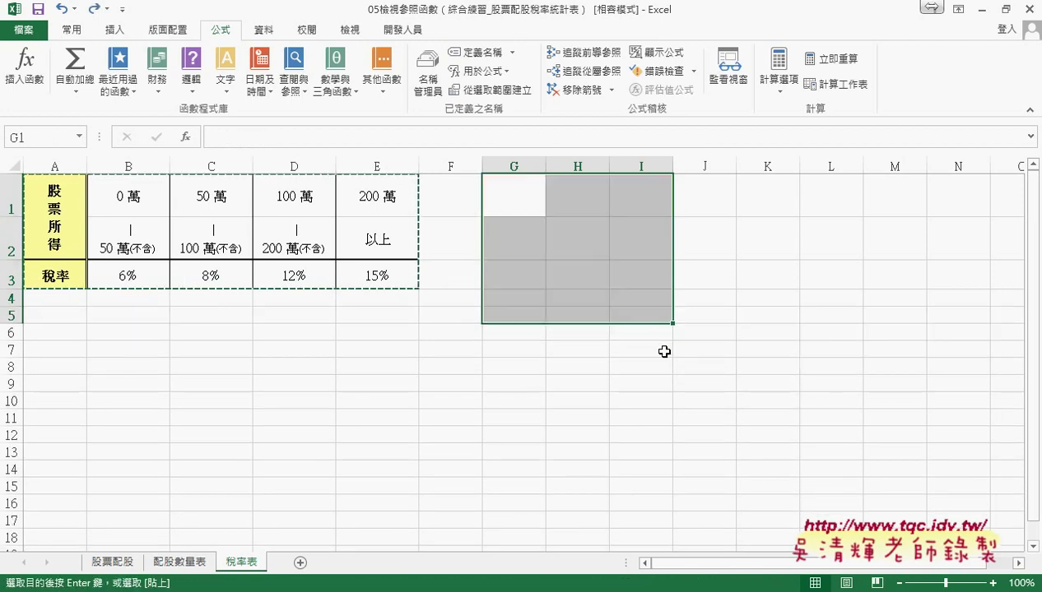
Reselect B1:E3 to confirm it is named 稅率表, then bring up the exercise instructions
left_click_drag(146, 206, 387, 290)
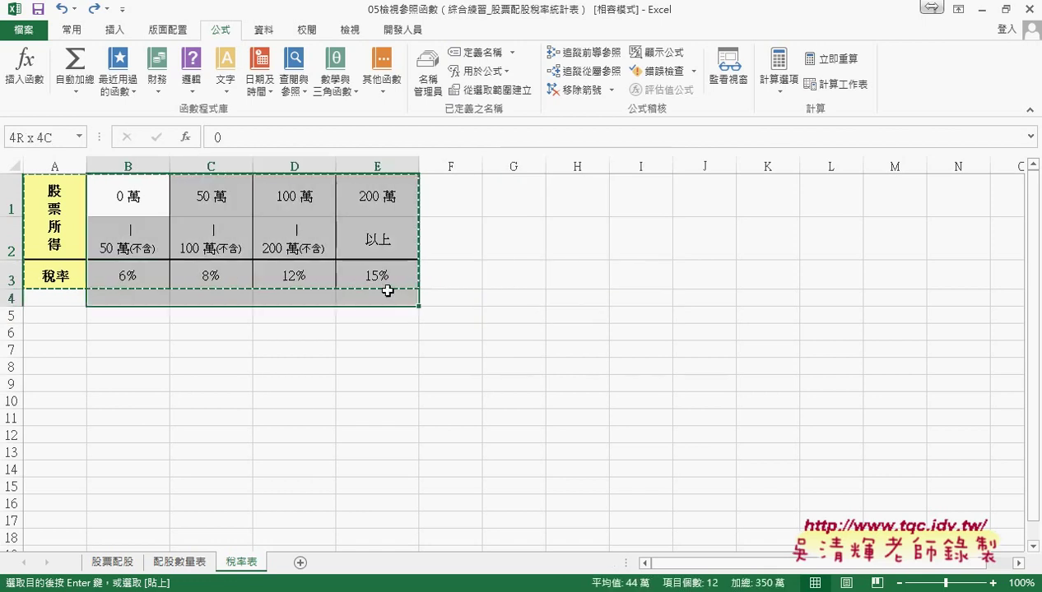
left_click_drag(134, 195, 375, 275)
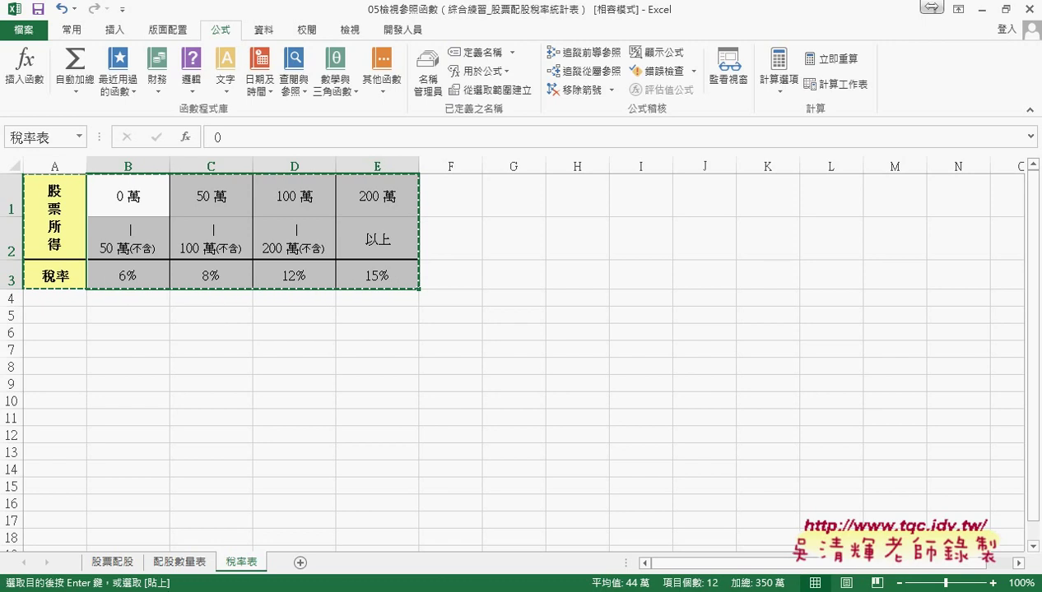
mouse_move(215, 591)
left_click(195, 540)
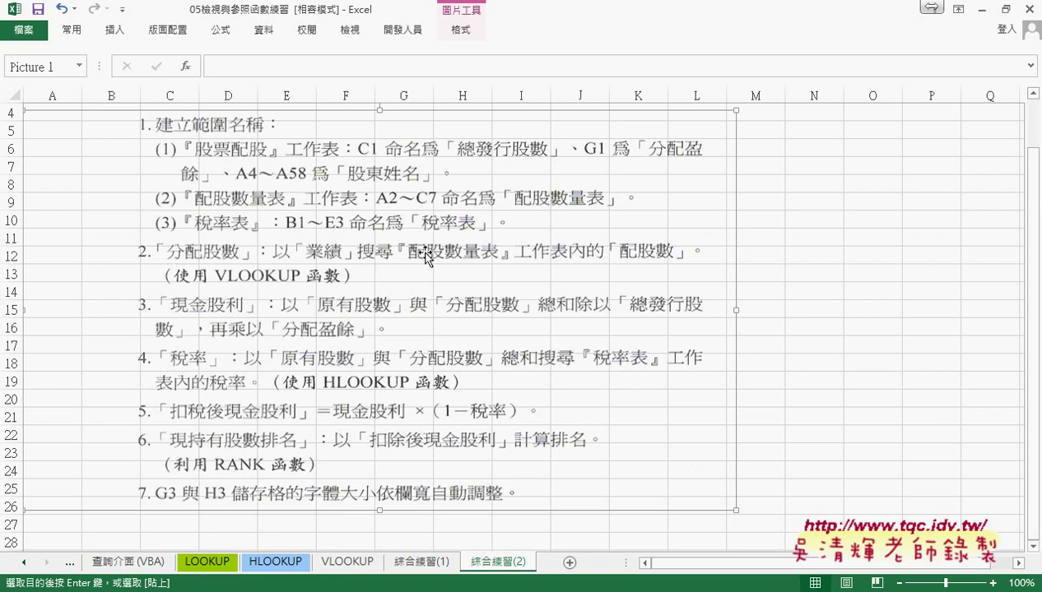
Back in the 股票配股稅率統計表 workbook, clear the 股票配股 selection and view the 配股數量表 brackets
left_click(981, 9)
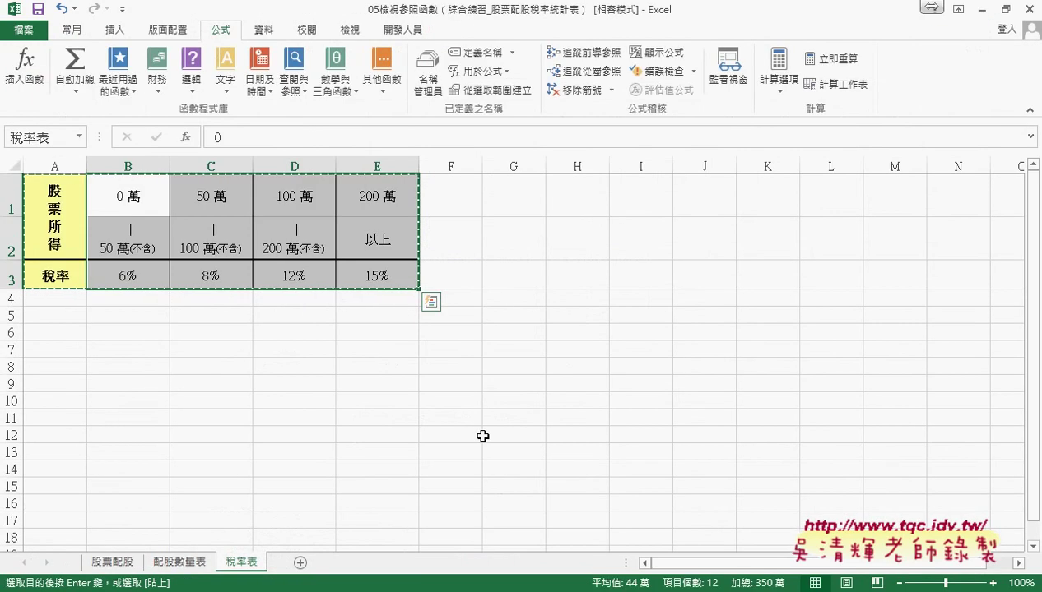
left_click(112, 562)
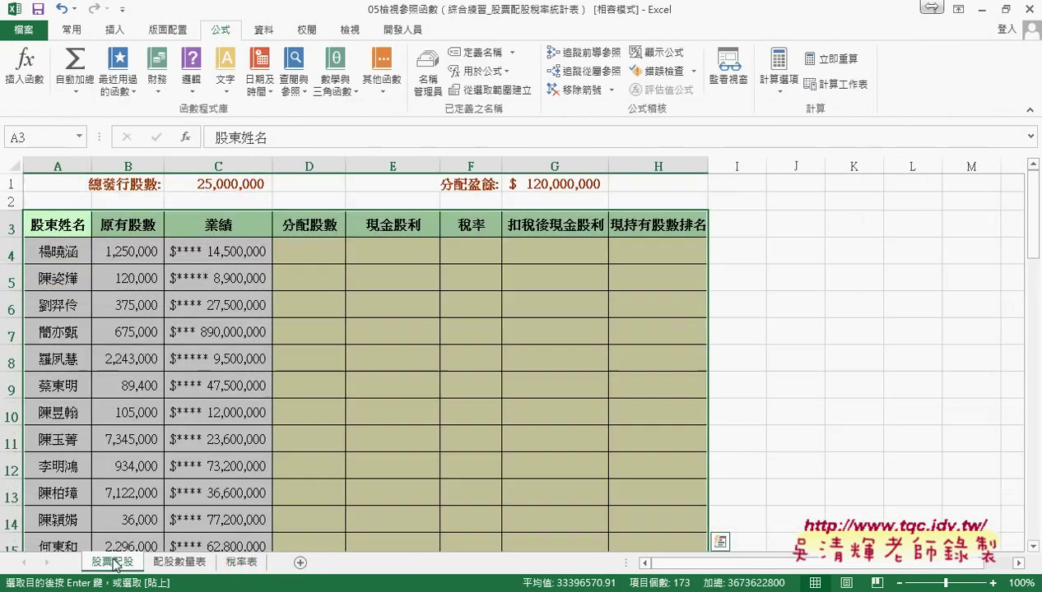
left_click(234, 249)
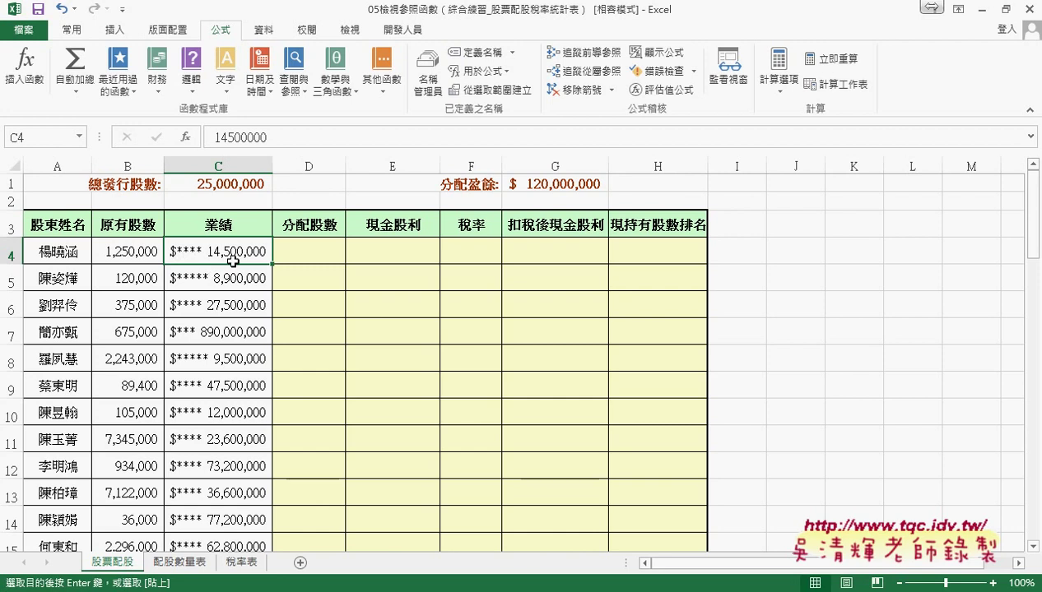
left_click(183, 563)
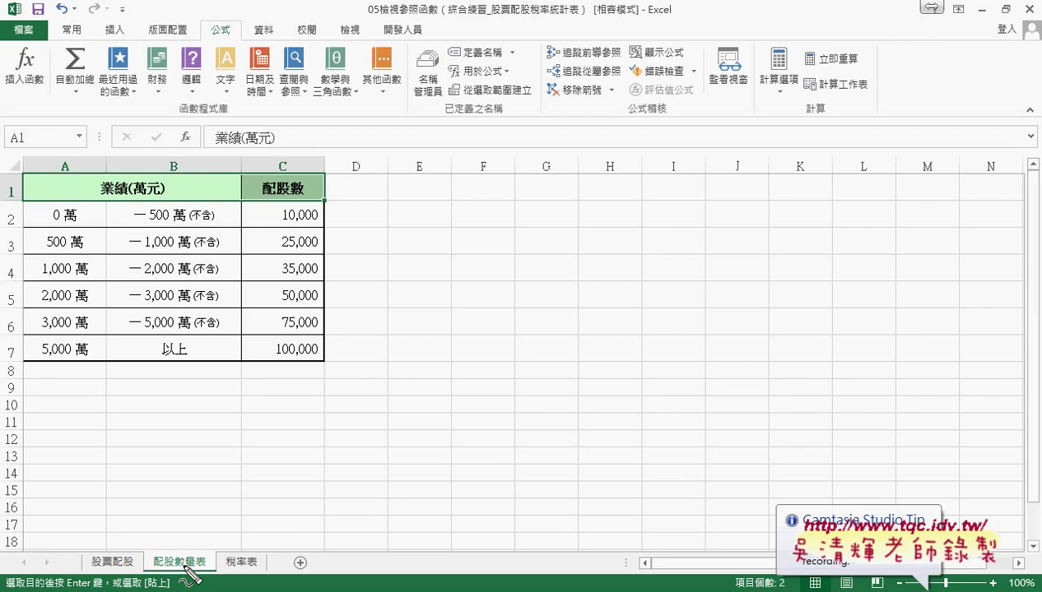
mouse_move(27, 257)
left_mouse_down()
mouse_move(27, 286)
mouse_move(339, 257)
mouse_move(31, 290)
left_mouse_up()
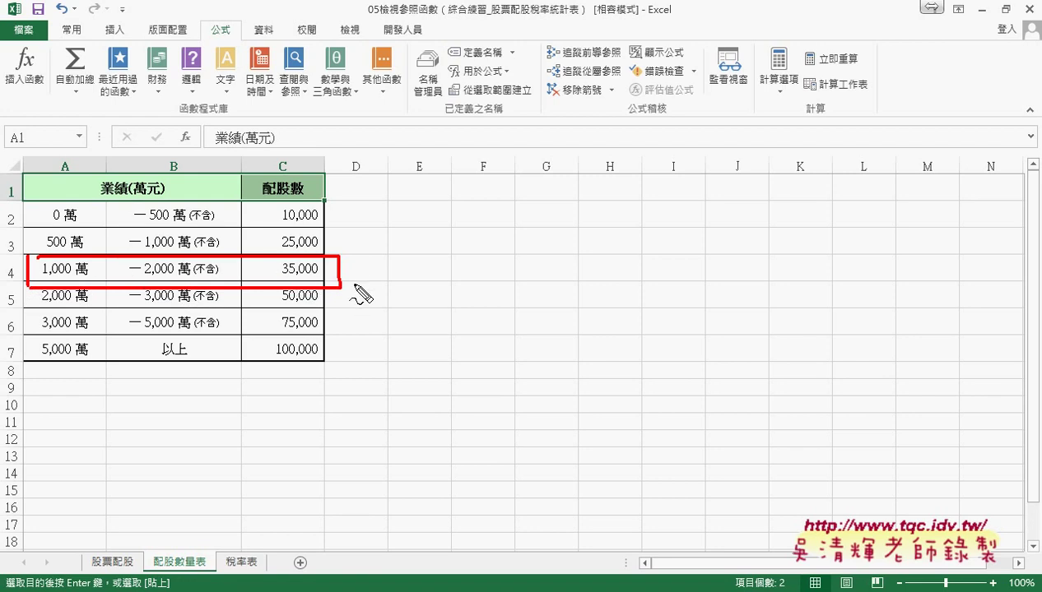
key("Escape")
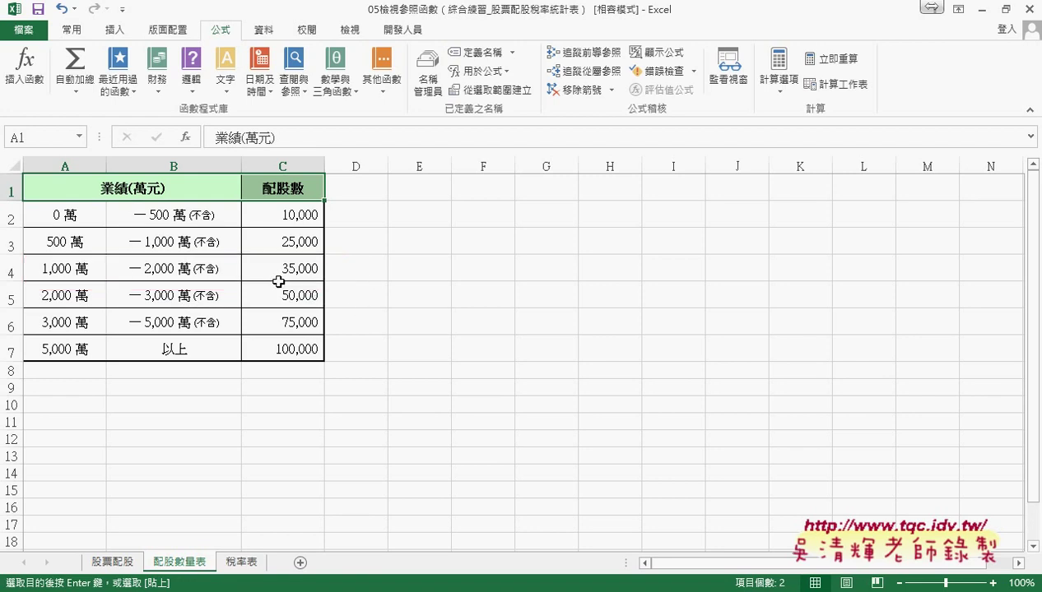
Enter a trial allotted-share value in D4 on the 股票配股 sheet
left_click(123, 562)
left_click(327, 256)
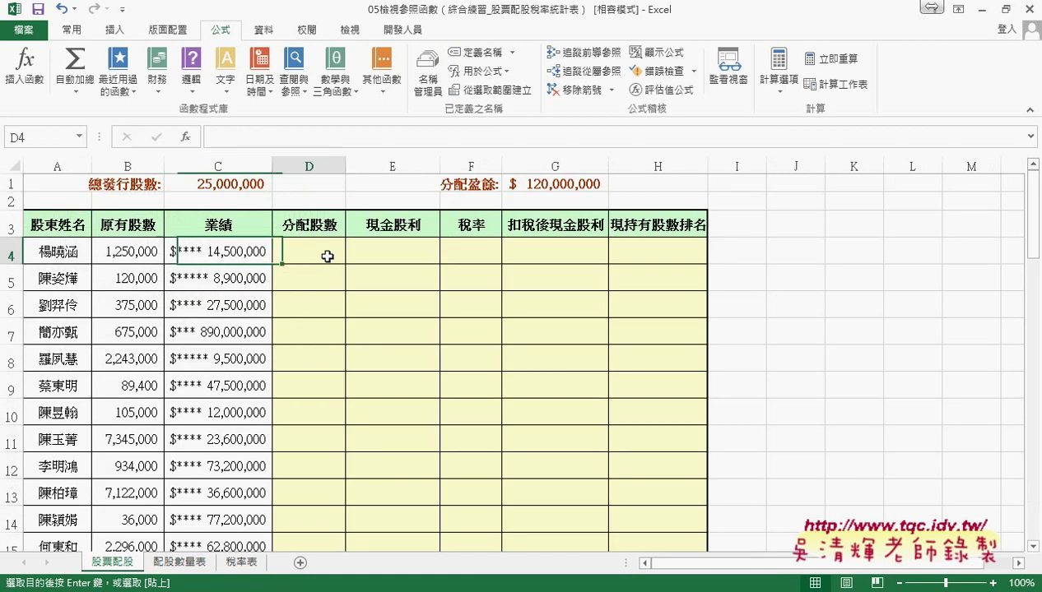
type("35000")
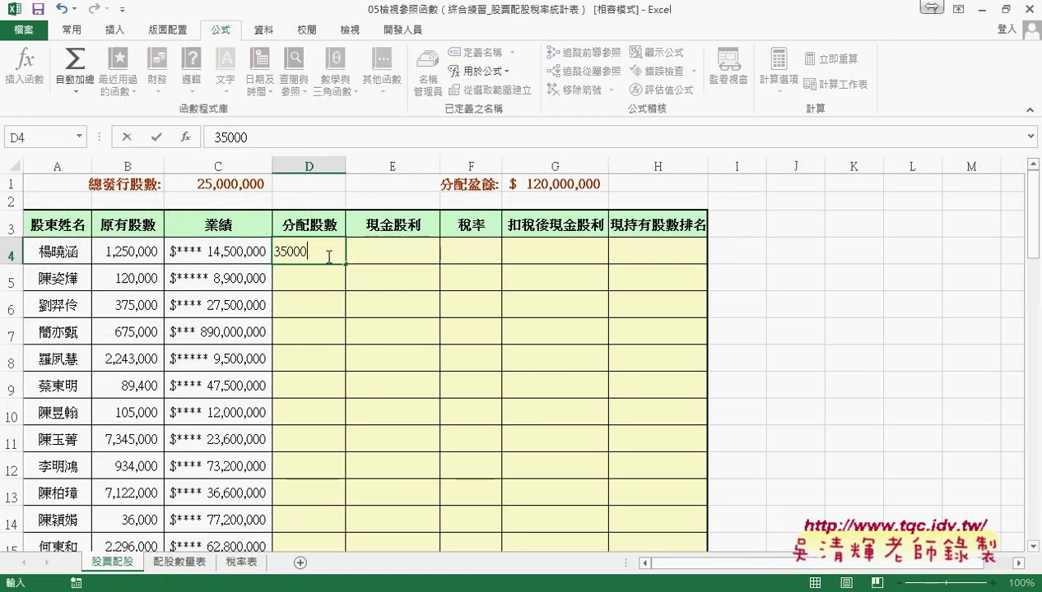
key("Return")
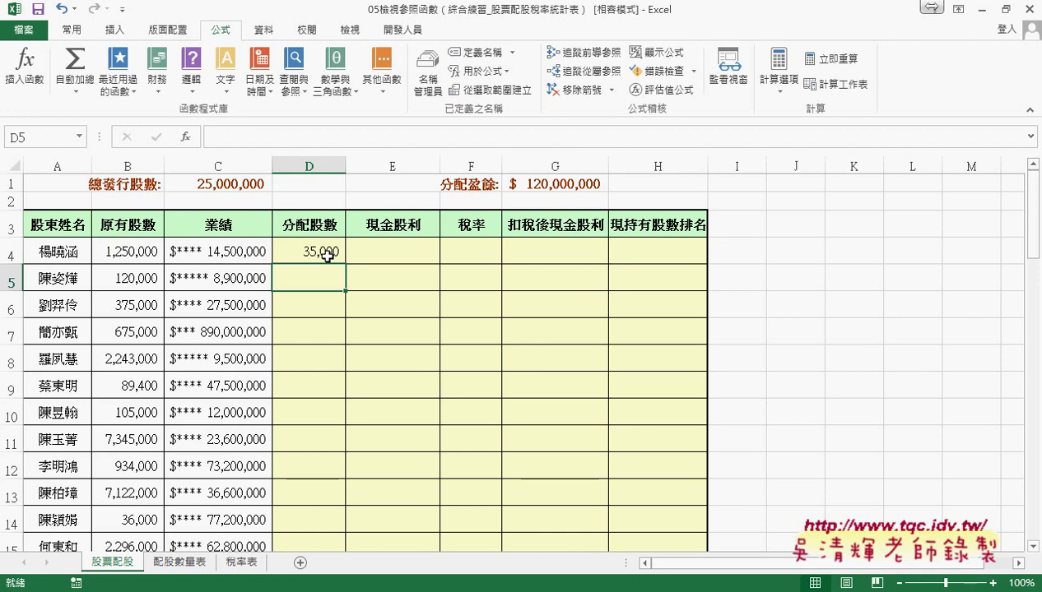
Check the 500–1,000 萬 bracket on 配股數量表 and enter 25,000 allotted shares in D5
left_click(248, 282)
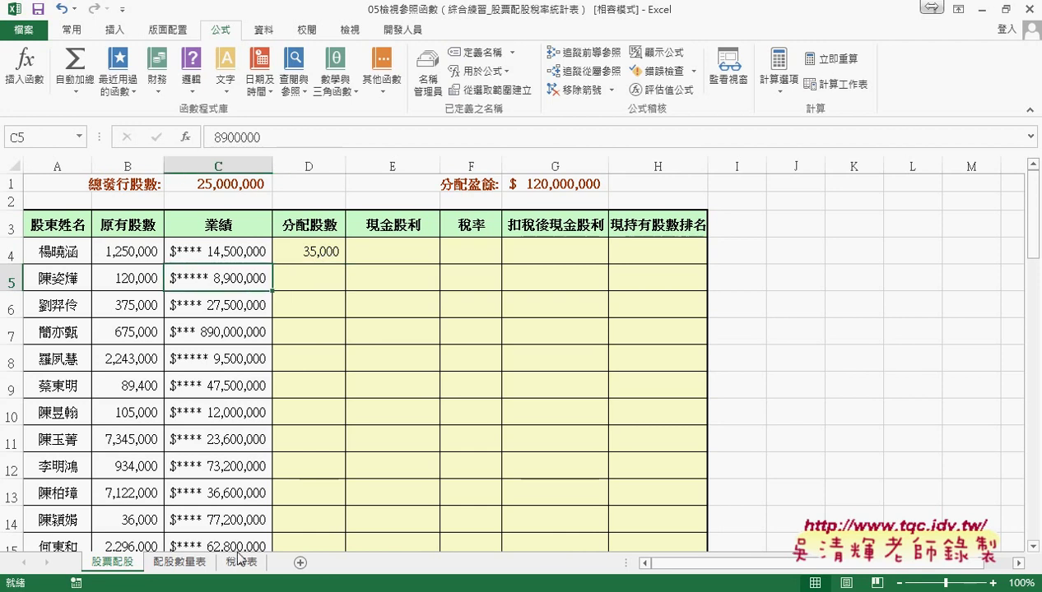
left_click(197, 565)
left_click(70, 241)
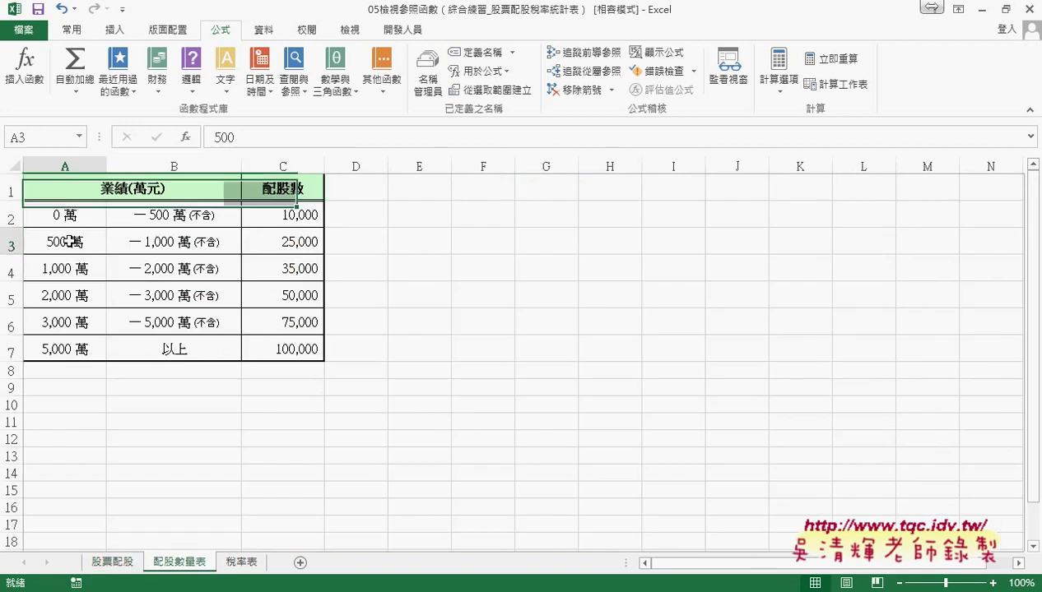
left_click_drag(70, 241, 305, 239)
left_click(121, 564)
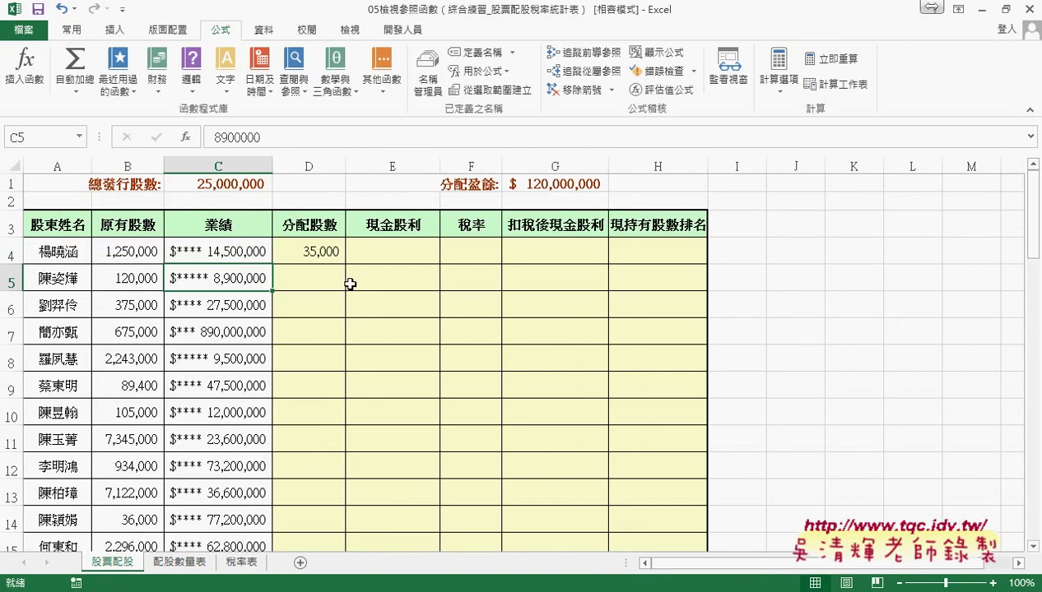
left_click(309, 277)
type("25")
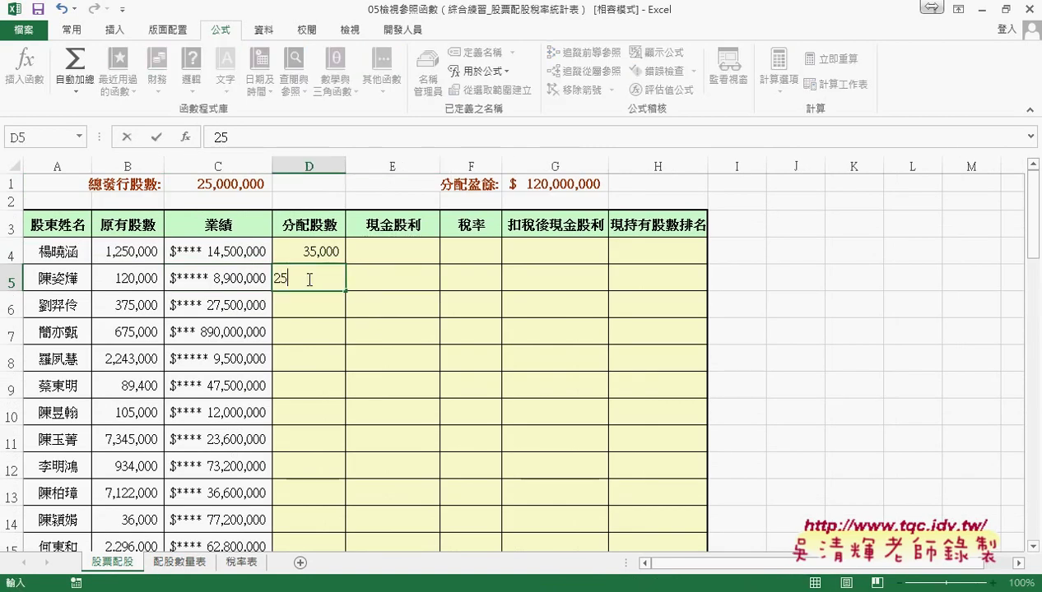
type("000")
key("Return")
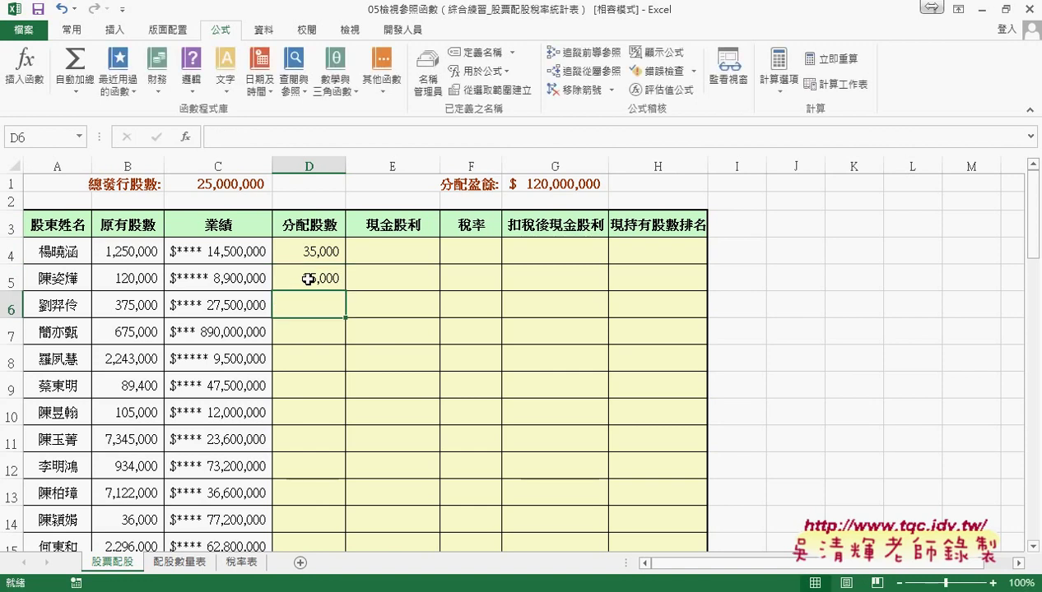
Delete the hand-entered values in D4:D5 and return to D4
left_click(323, 251)
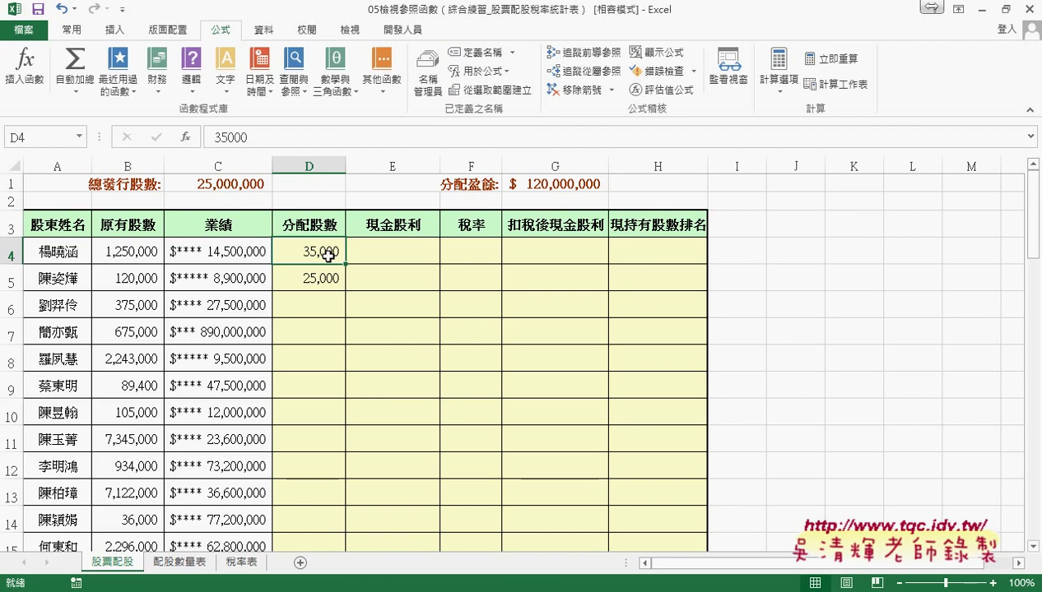
left_click_drag(327, 257, 323, 280)
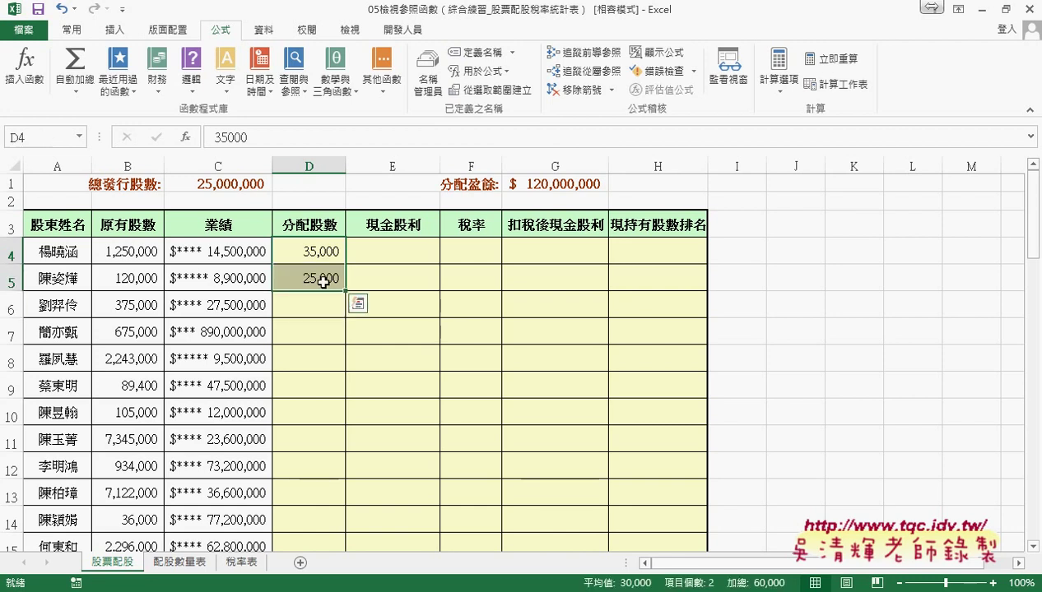
key("Delete")
left_click(322, 253)
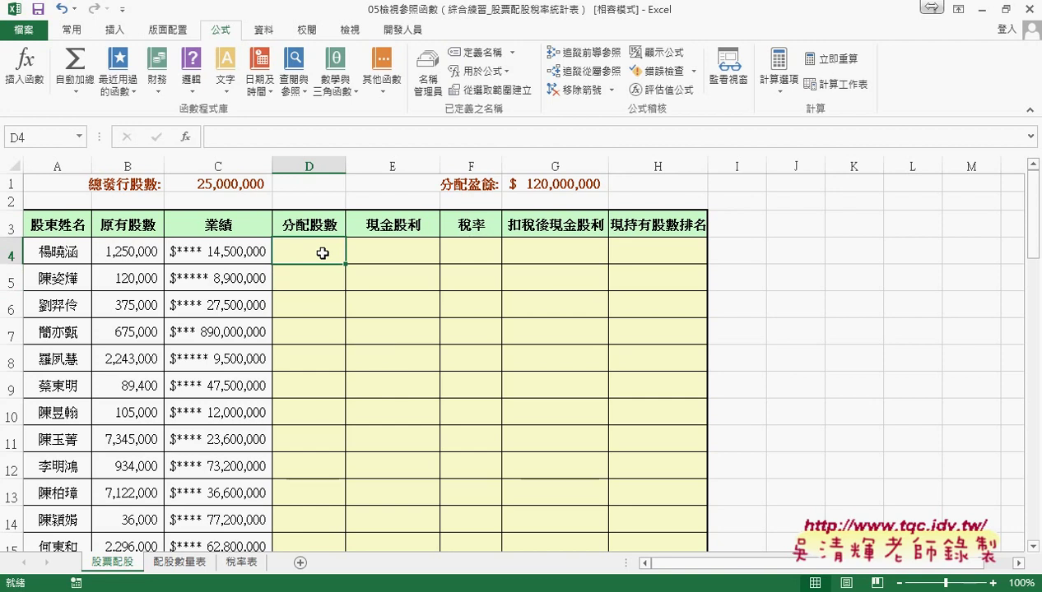
Insert a VLOOKUP function in D4 with C4 as the lookup value
left_click(186, 136)
scroll(819, 262, "down", 3)
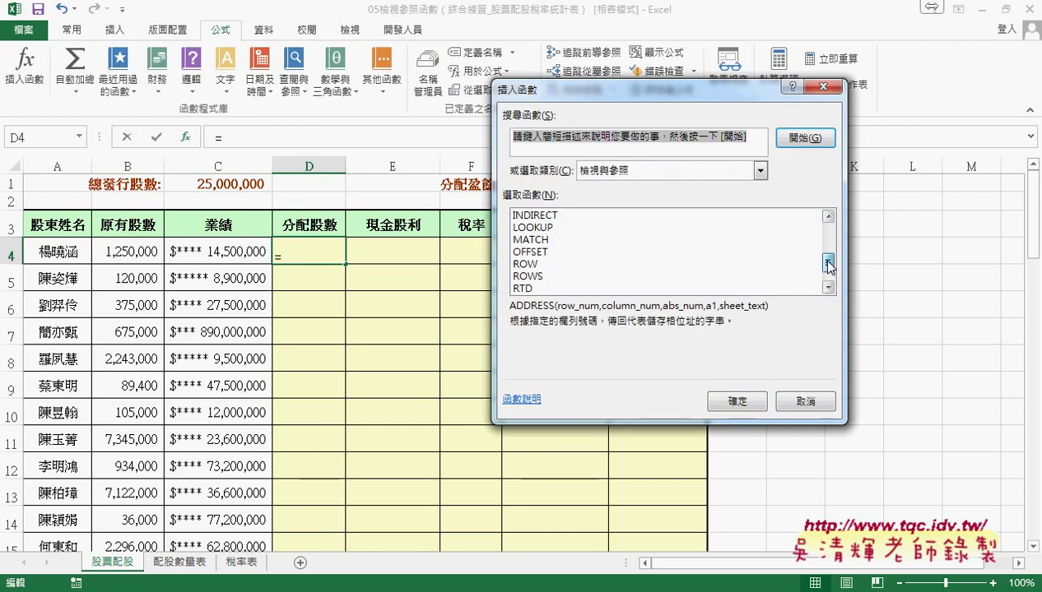
scroll(819, 261, "down", 1)
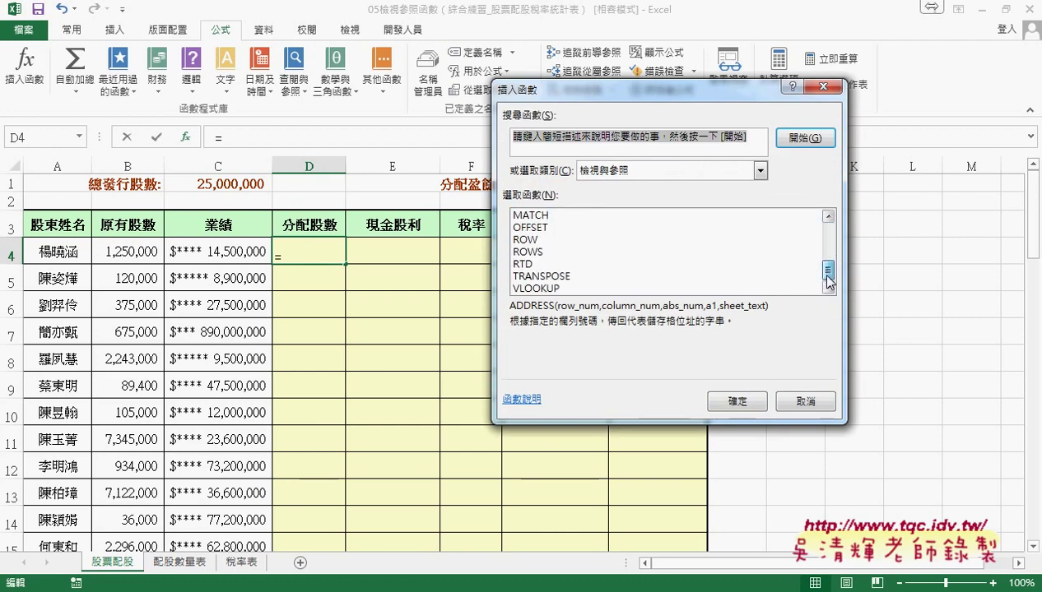
left_click(543, 288)
left_click(735, 401)
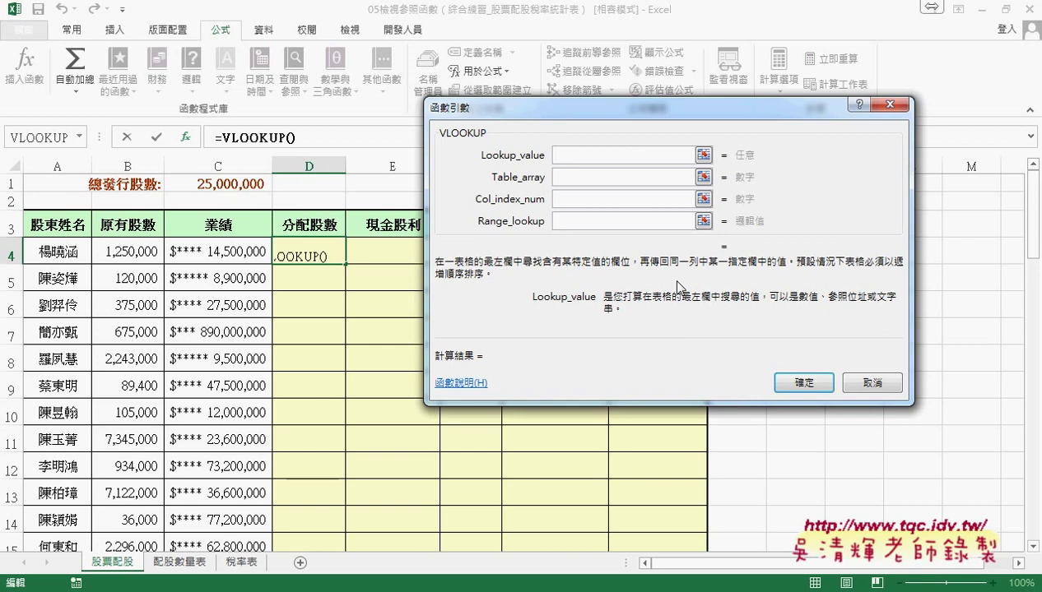
left_click(228, 251)
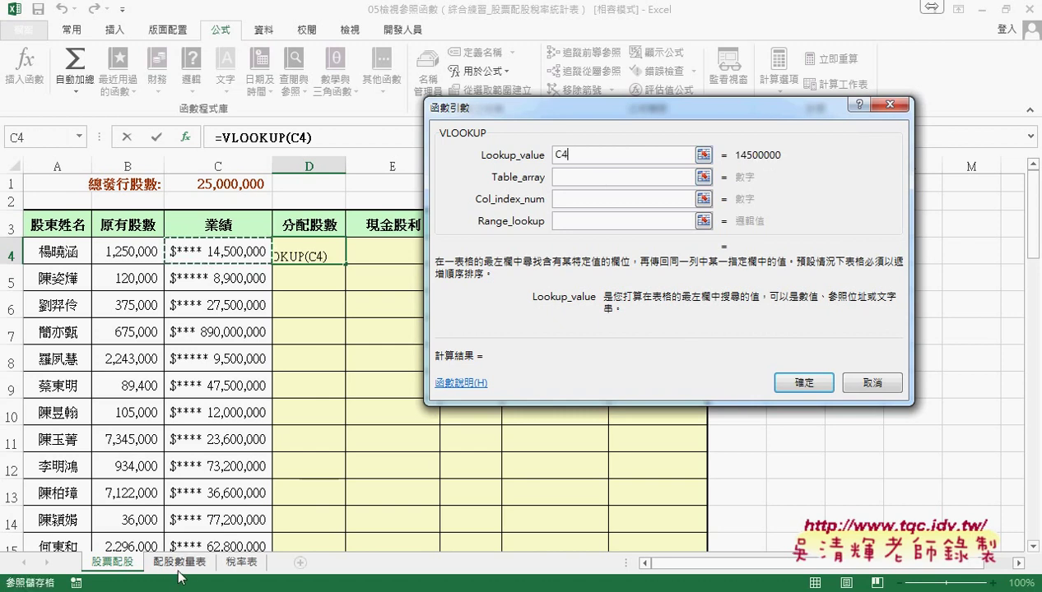
Paste the defined name 配股數量表 into the VLOOKUP table array with F3
left_click(598, 177)
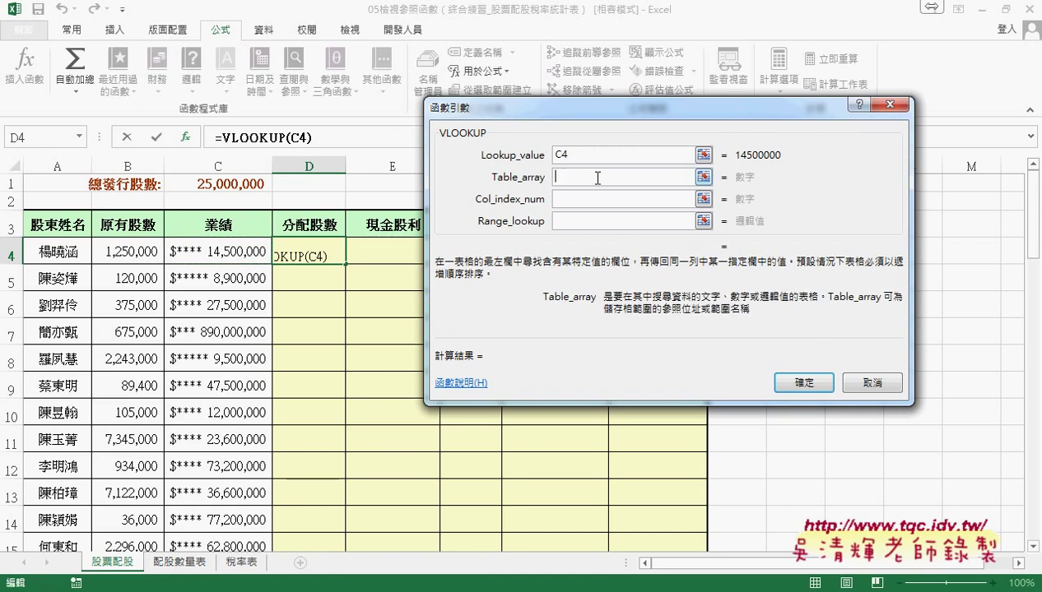
key("F3")
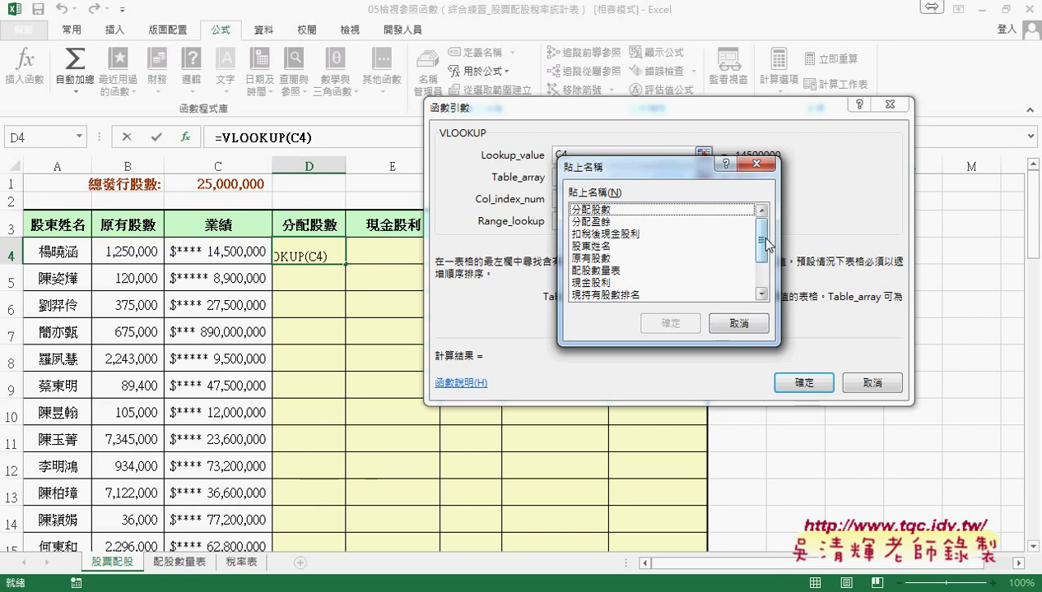
left_click(594, 270)
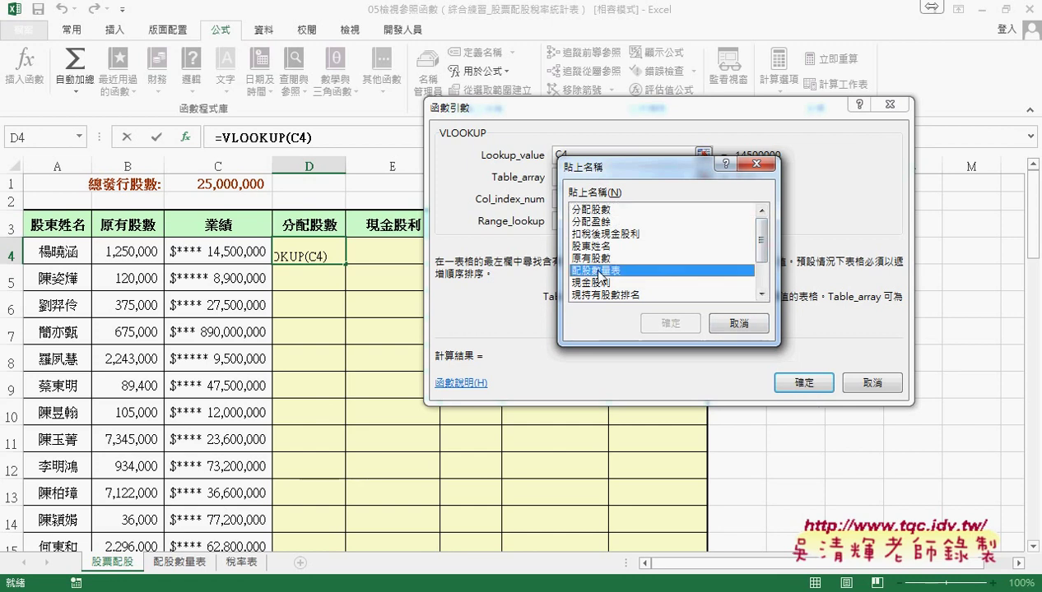
left_click(670, 324)
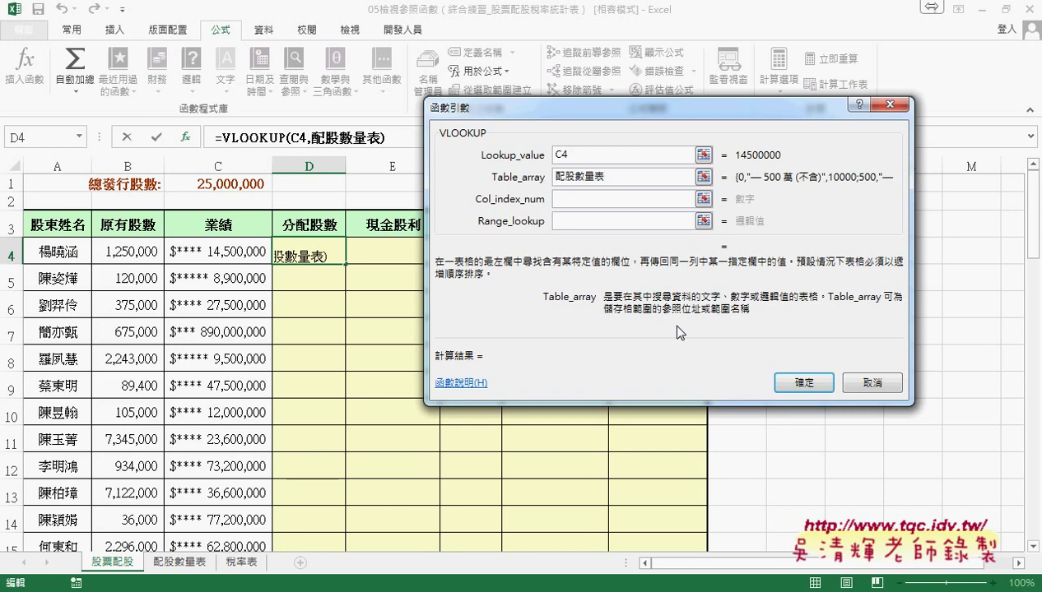
left_click(613, 198)
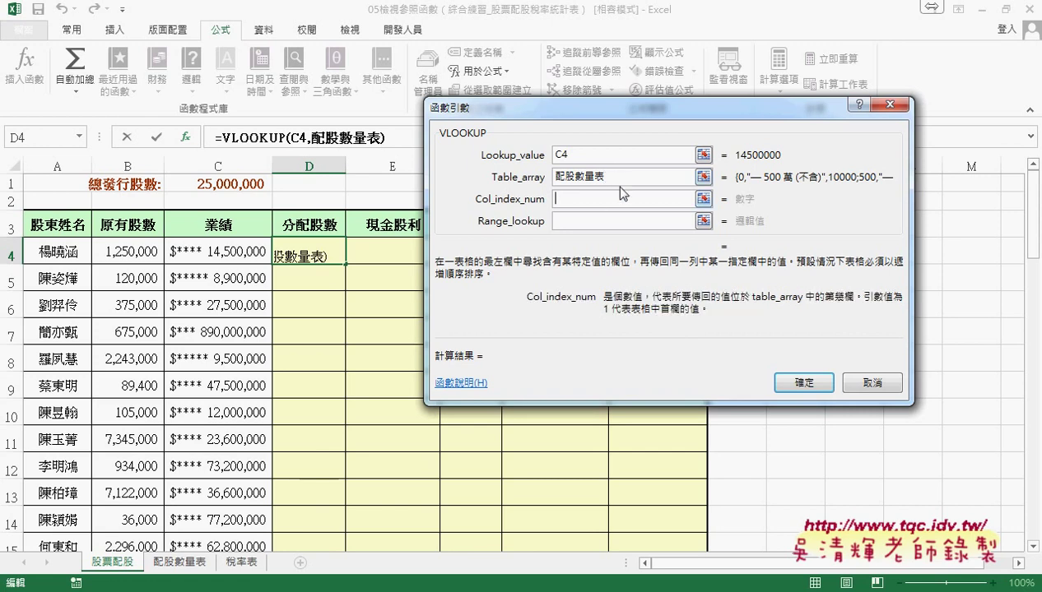
left_click(619, 178)
key("Tab")
left_click(618, 179)
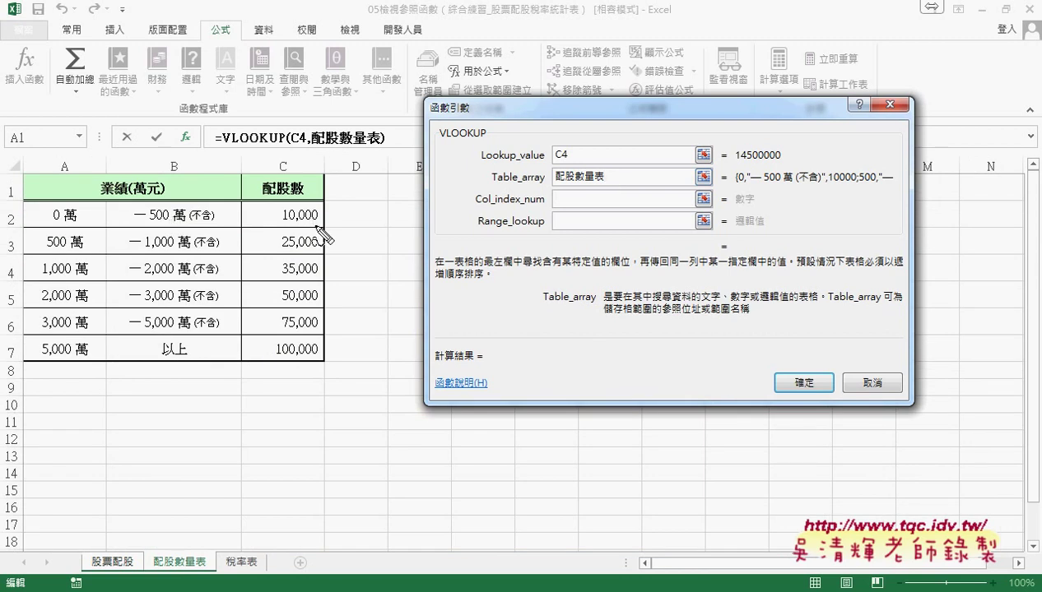
Change the lookup value to C4/10000 so it matches the table's 萬元 units
mouse_move(162, 195)
left_mouse_down()
mouse_move(129, 198)
mouse_move(165, 198)
left_mouse_up()
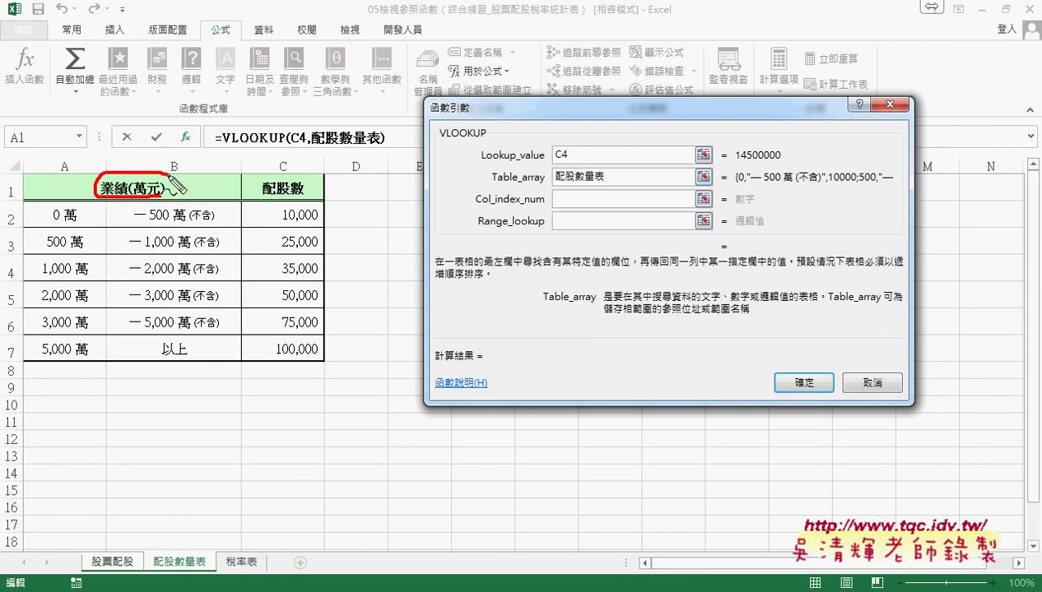
left_click_drag(574, 182, 587, 153)
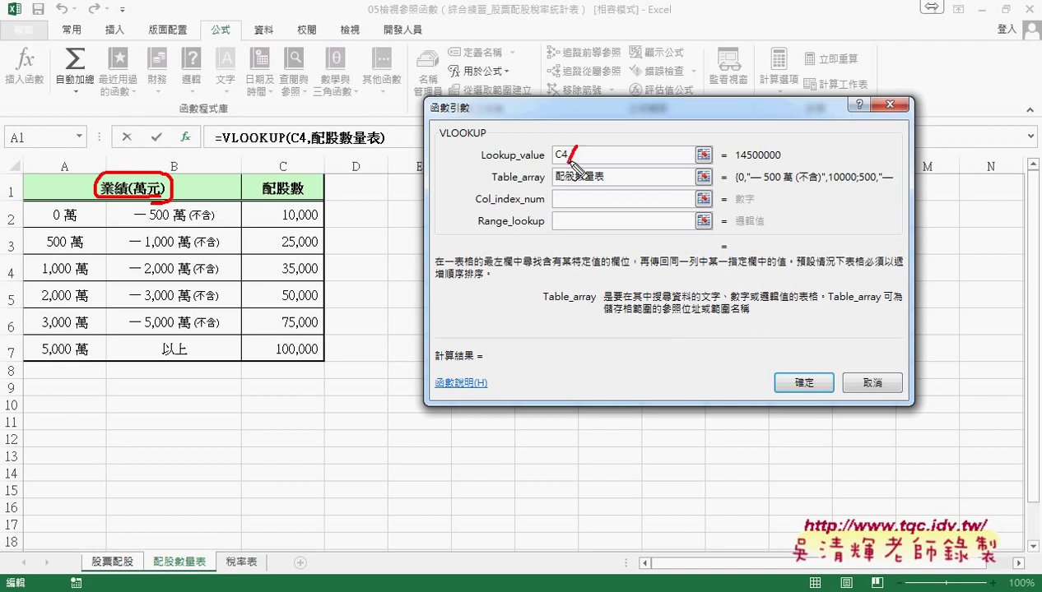
key("Escape")
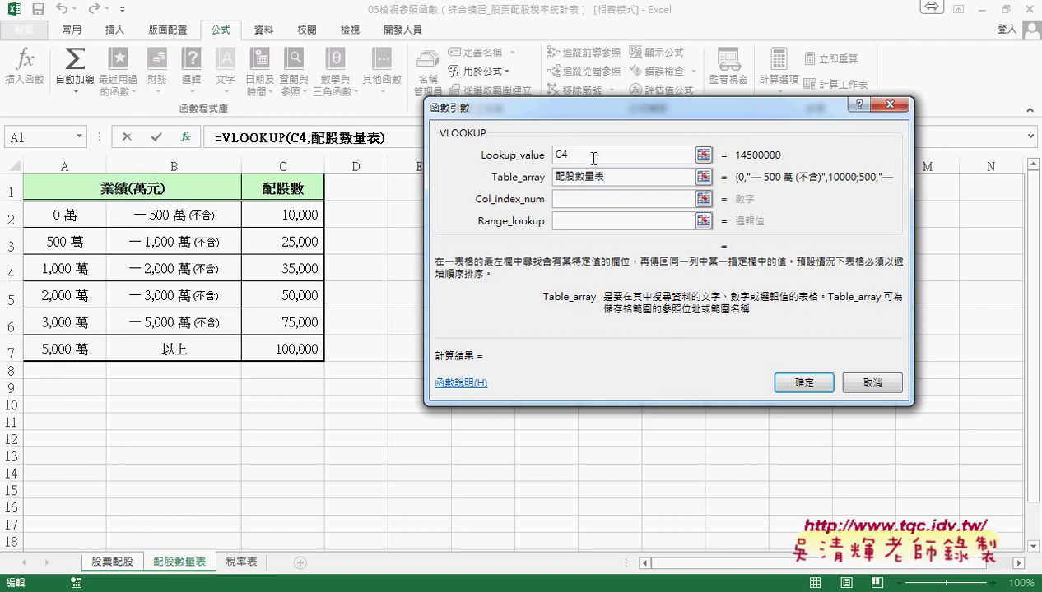
left_click(613, 155)
type("/")
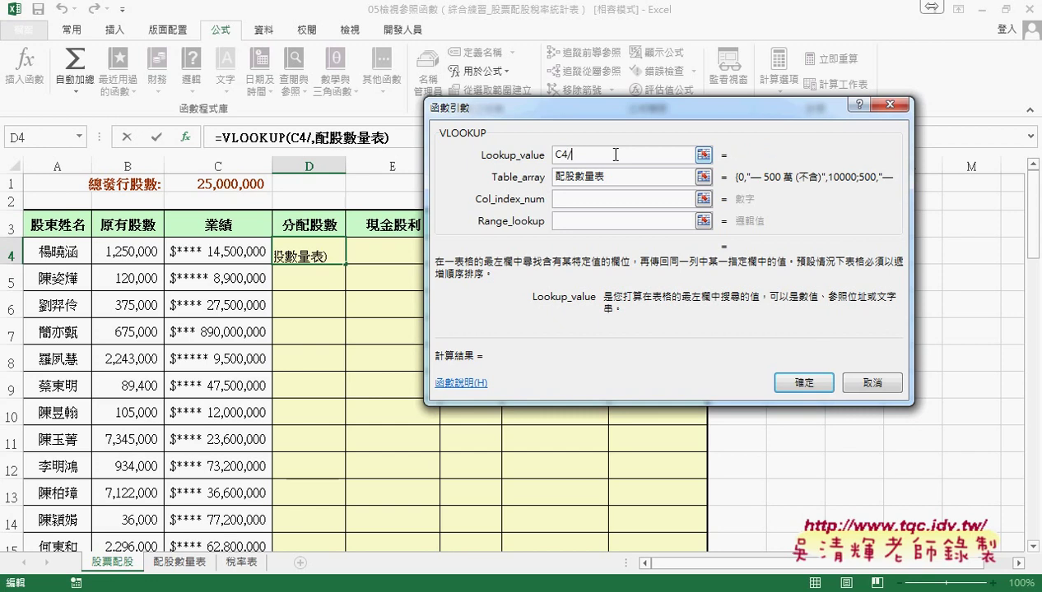
type("10000")
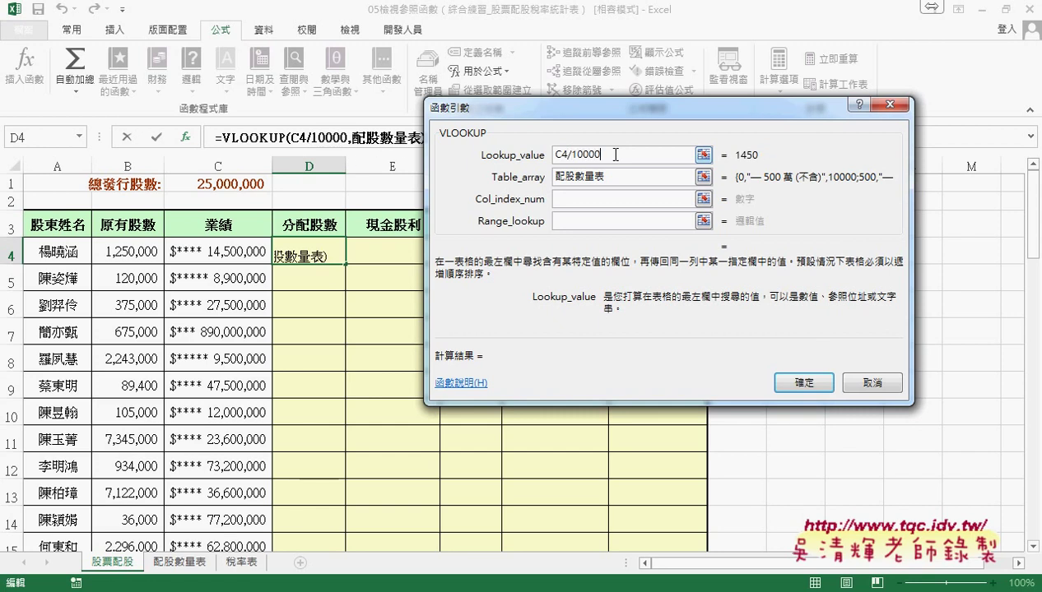
left_click(589, 198)
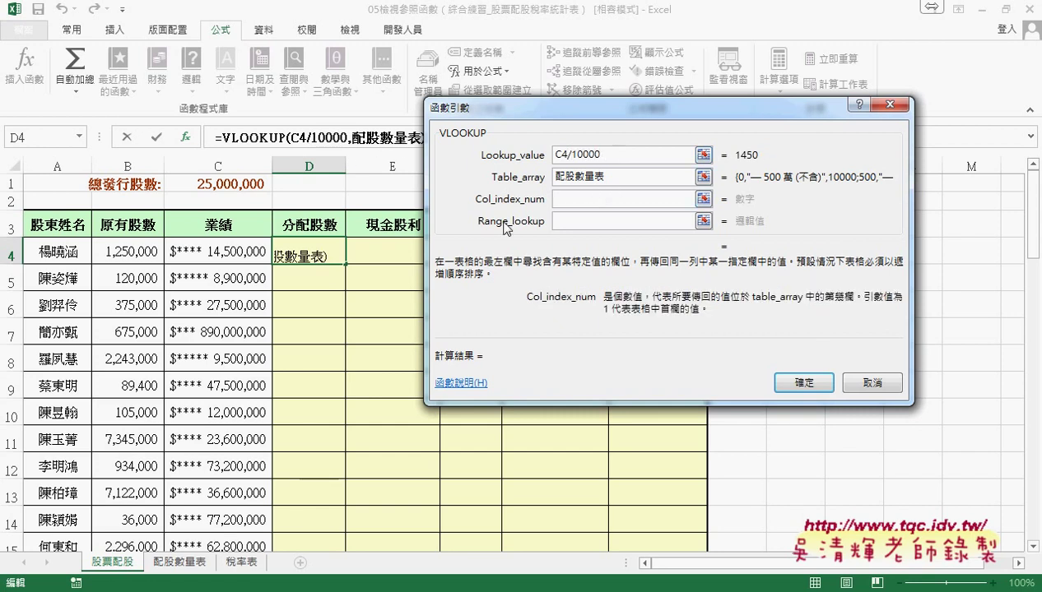
left_click(619, 179)
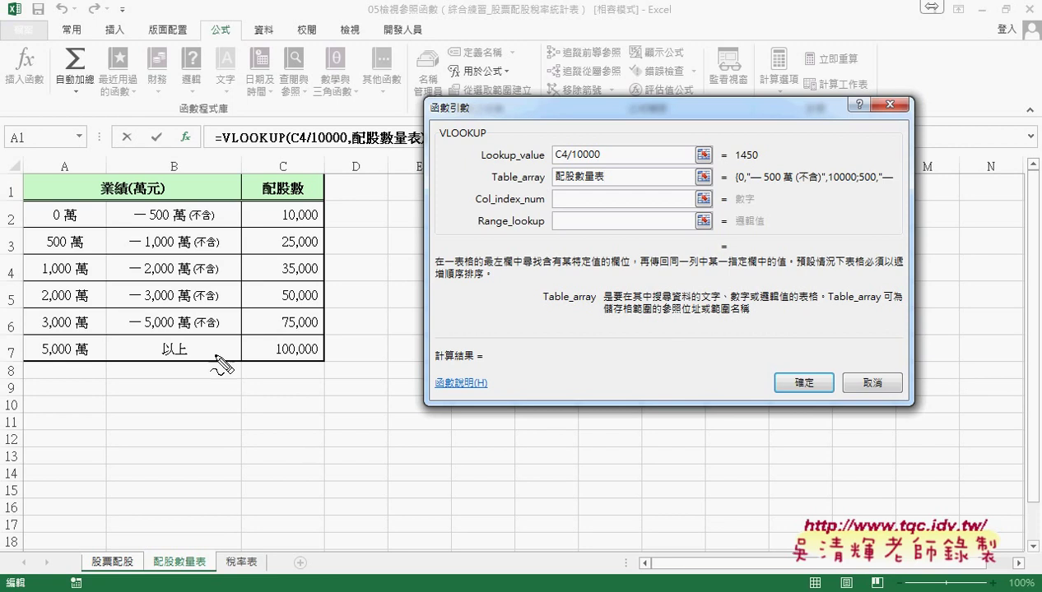
Mark the bracket thresholds in column A with pen annotations, then clear them
left_click_drag(60, 138, 89, 130)
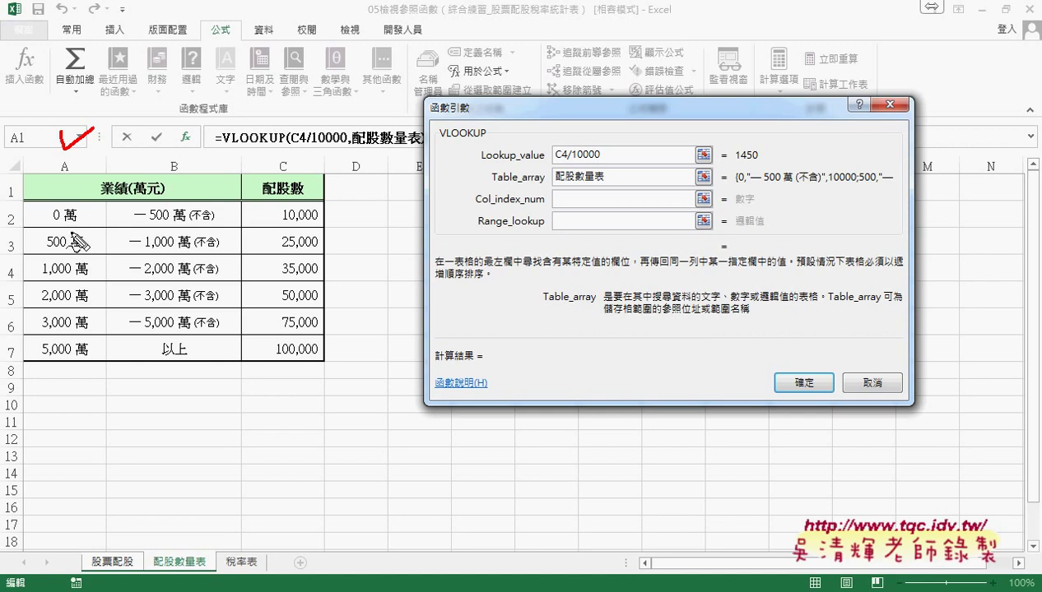
mouse_move(51, 377)
left_mouse_down()
mouse_move(89, 356)
mouse_move(45, 380)
left_mouse_up()
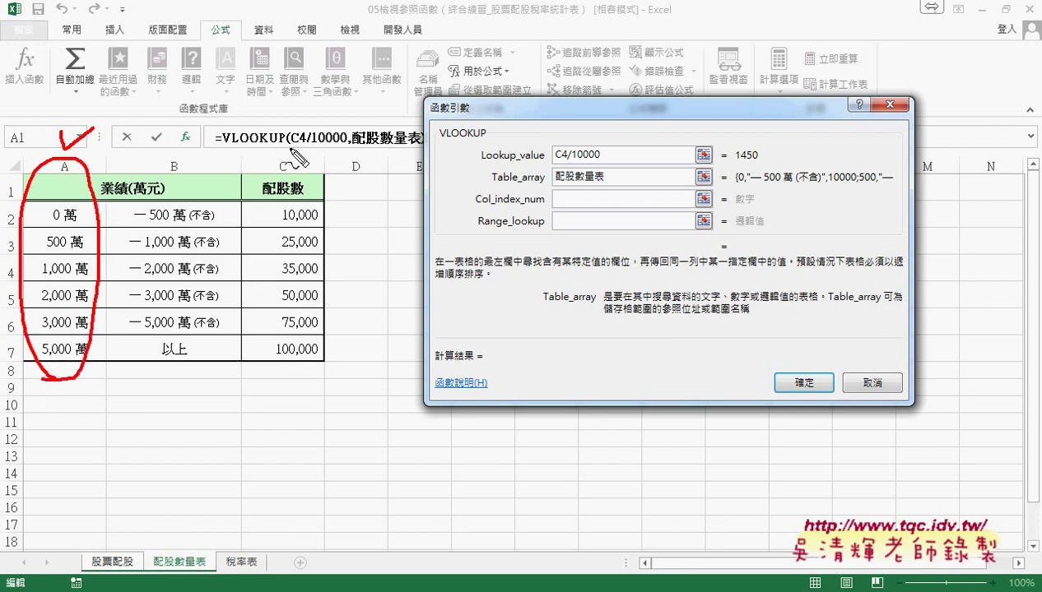
key("Escape")
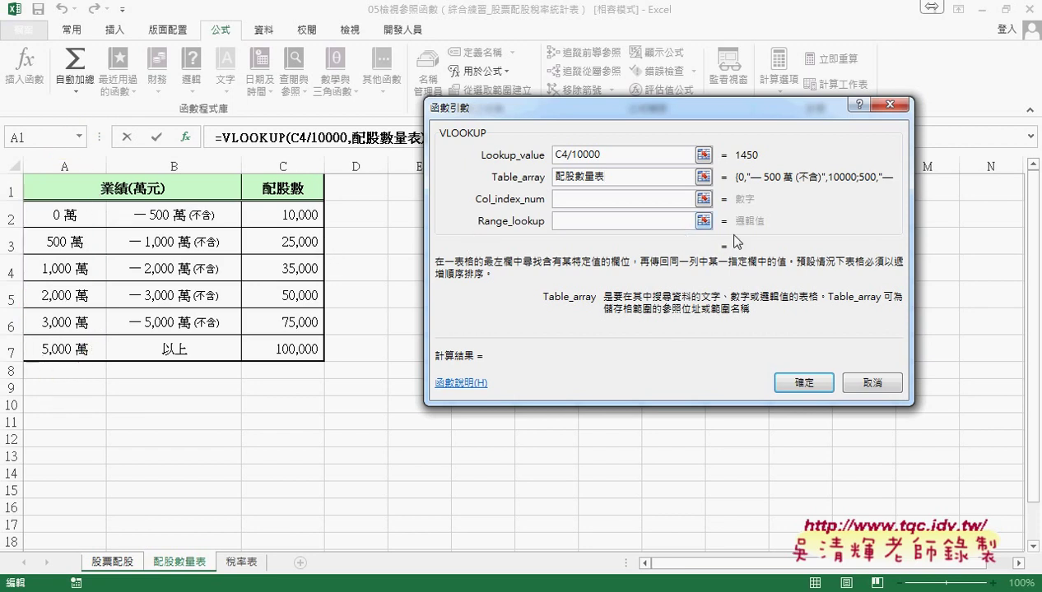